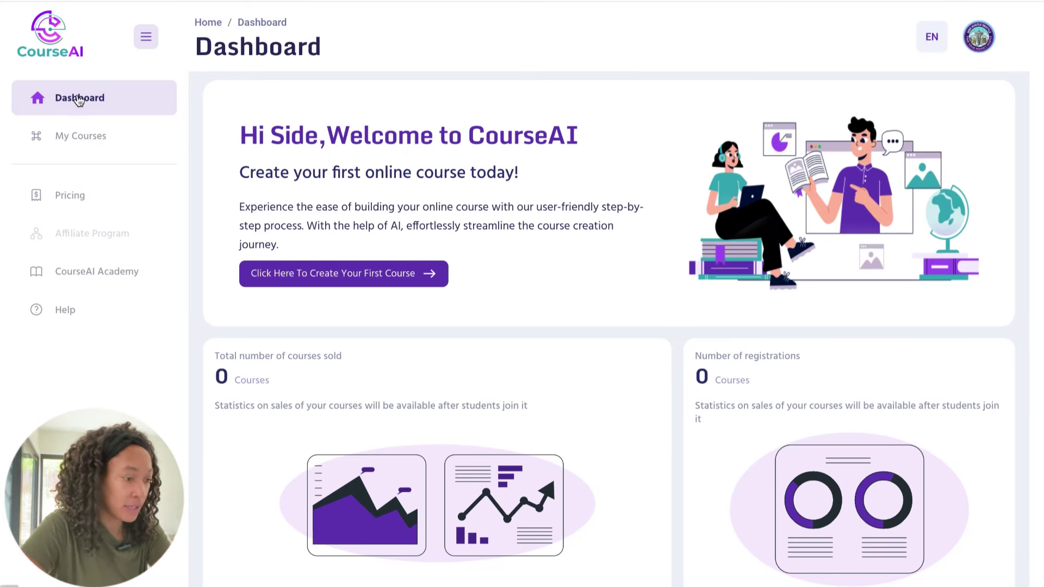
pyautogui.click(92, 154)
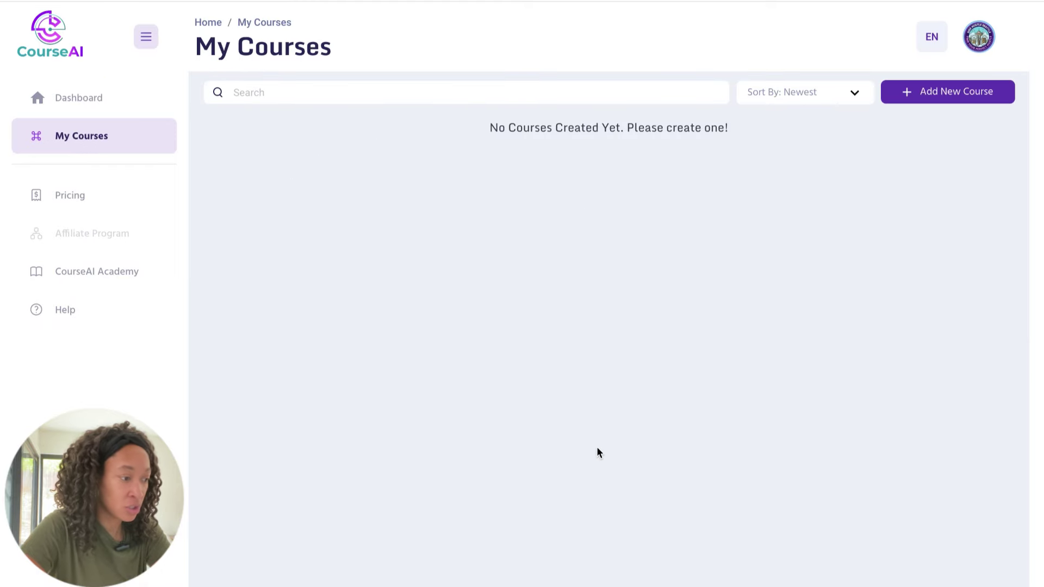
pyautogui.click(92, 276)
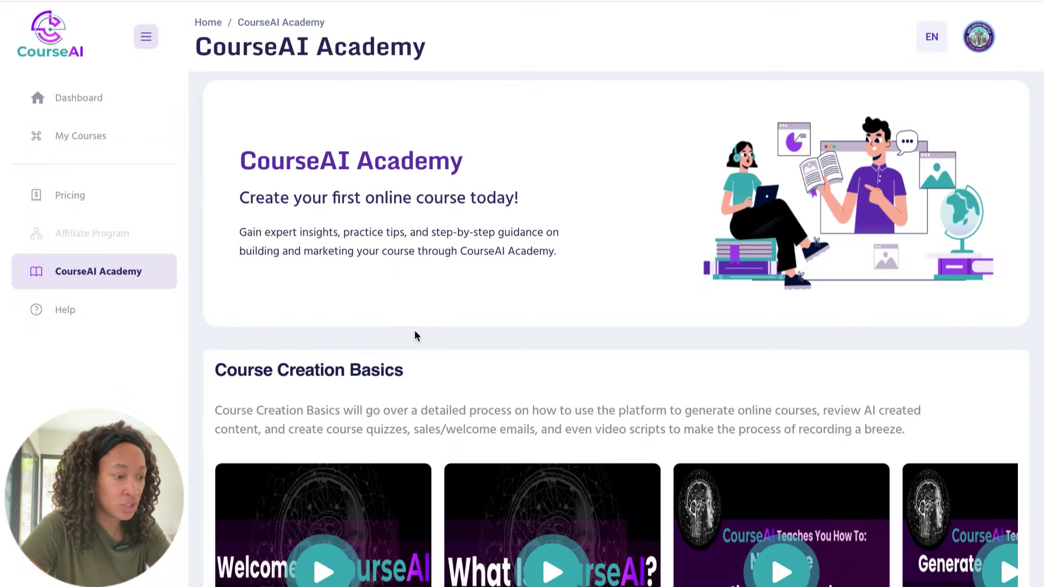
pyautogui.scroll(-8, 454, 380)
pyautogui.scroll(-12, 460, 382)
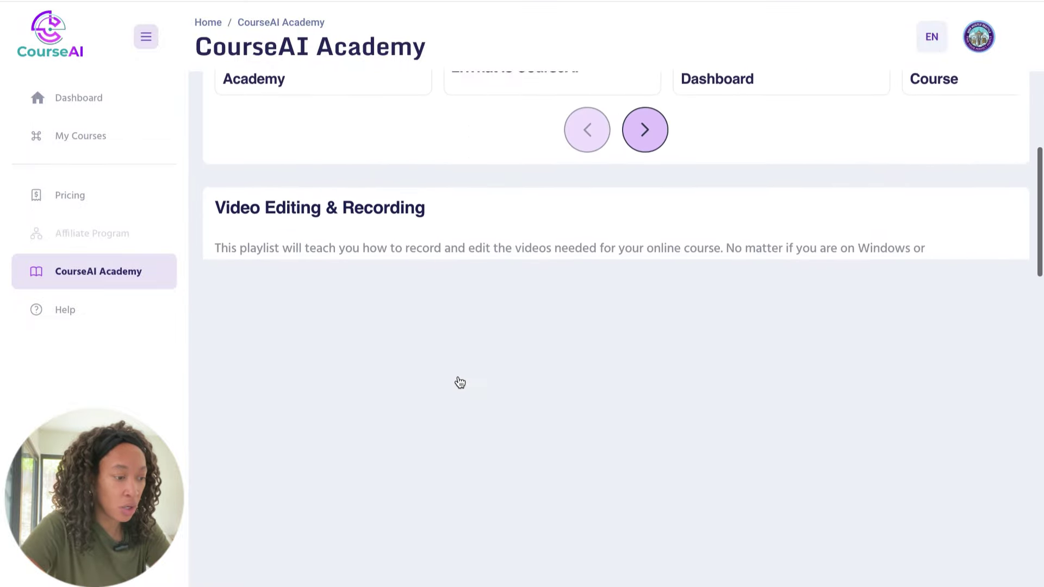
pyautogui.scroll(20, 459, 380)
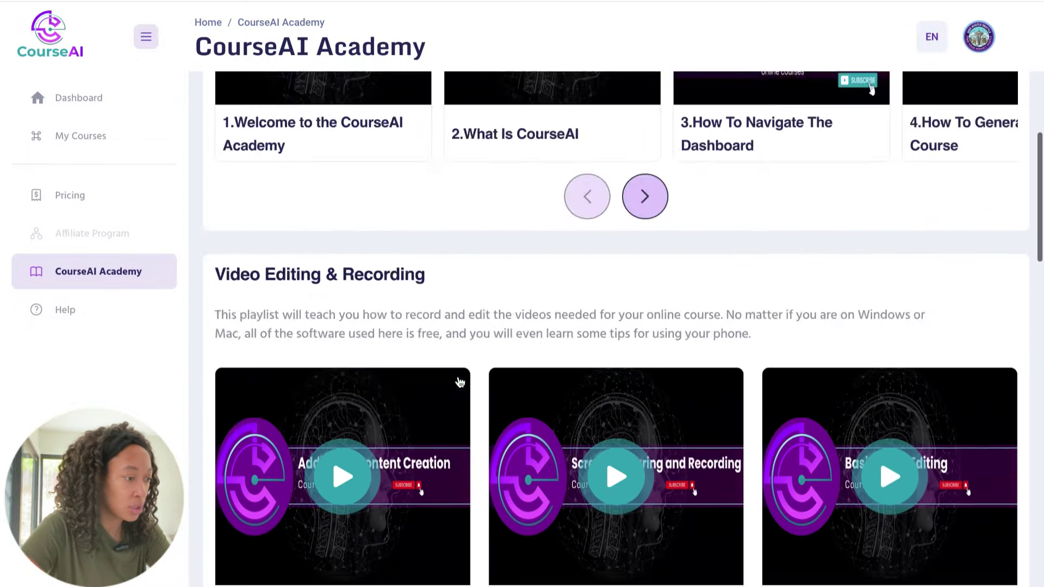
pyautogui.click(74, 100)
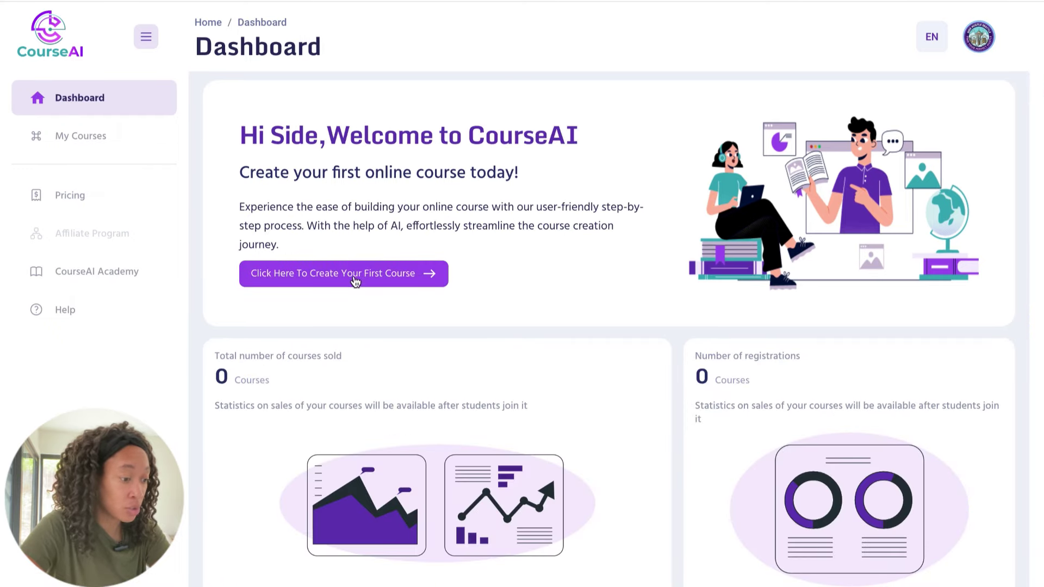
# Step: Start a new course with AI-generated topics, regenerate them once, and pick Evolution of Human Communication
pyautogui.click(354, 279)
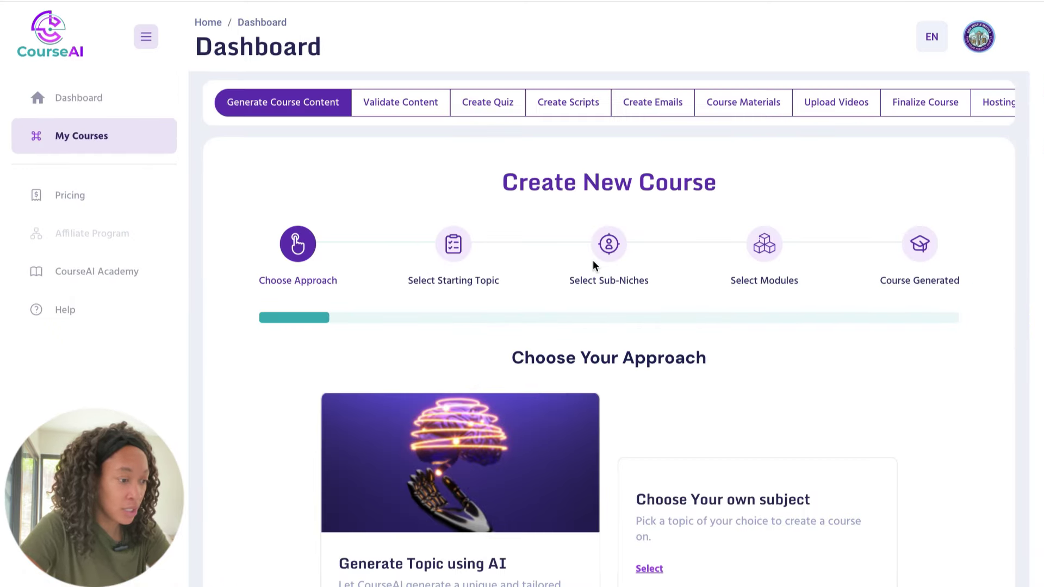
pyautogui.scroll(-2, 729, 343)
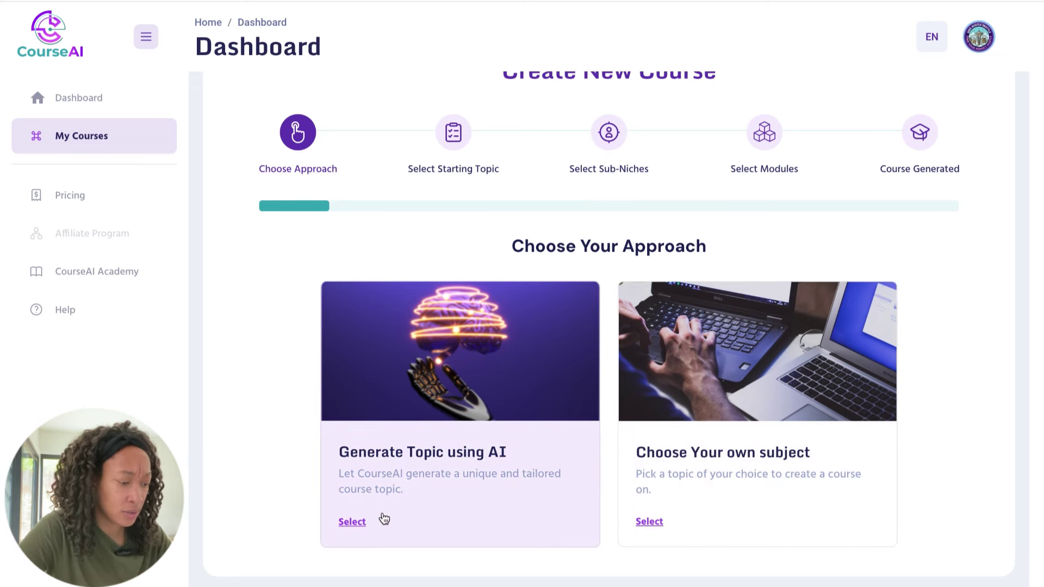
pyautogui.click(352, 521)
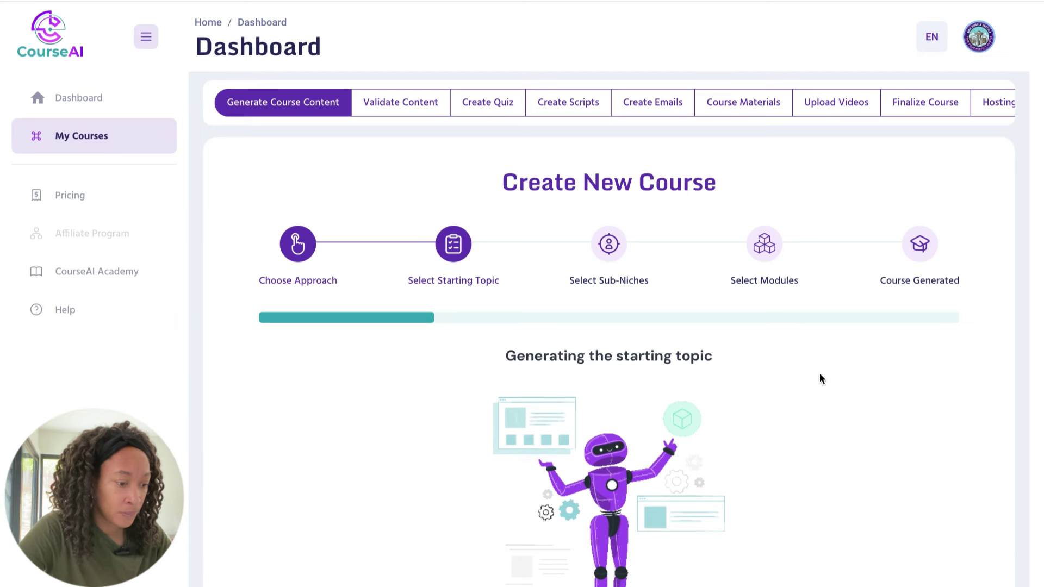
pyautogui.scroll(-1, 820, 372)
pyautogui.scroll(-2, 819, 373)
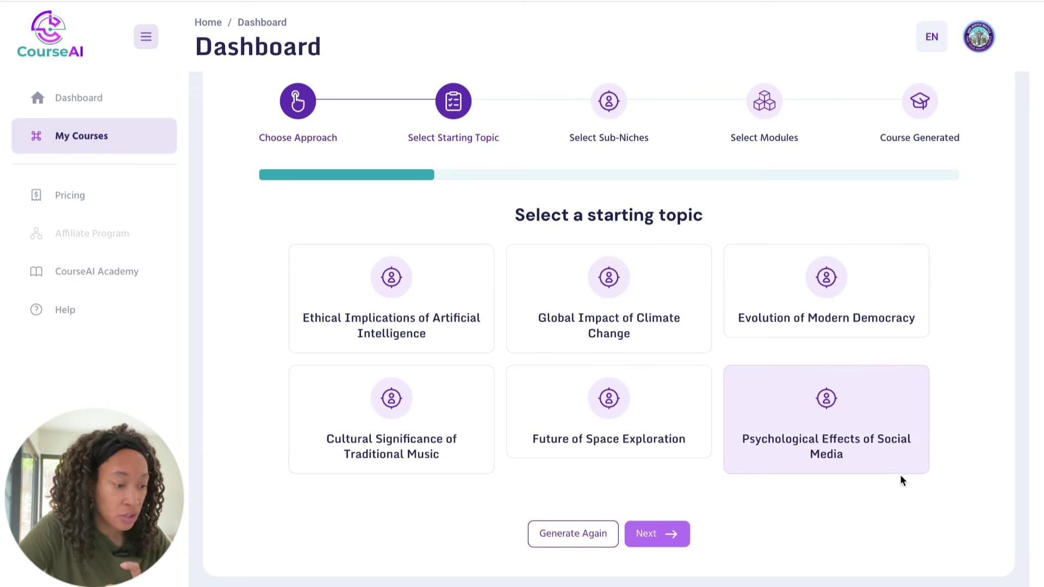
pyautogui.click(573, 535)
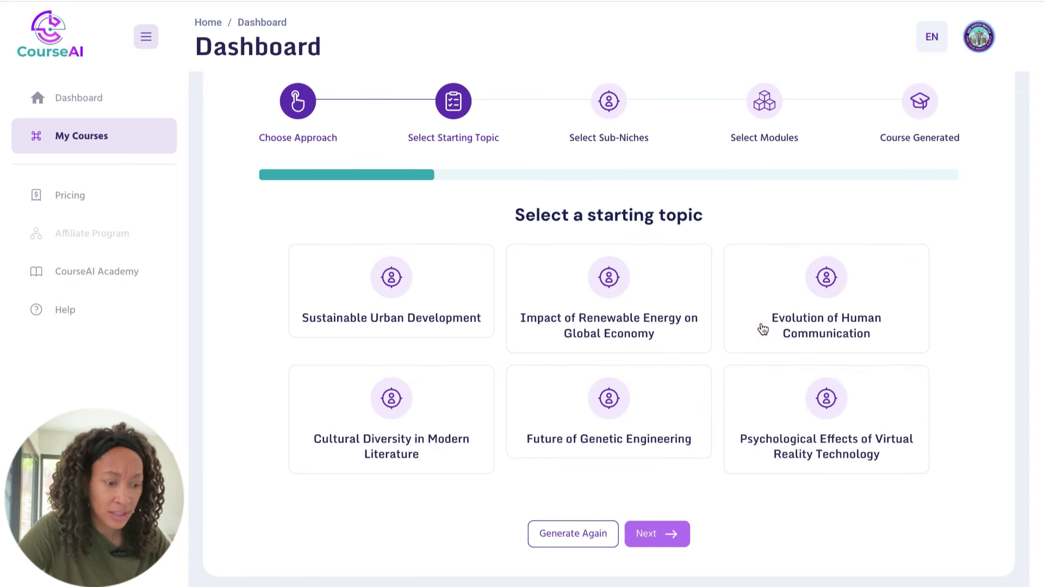
pyautogui.click(879, 325)
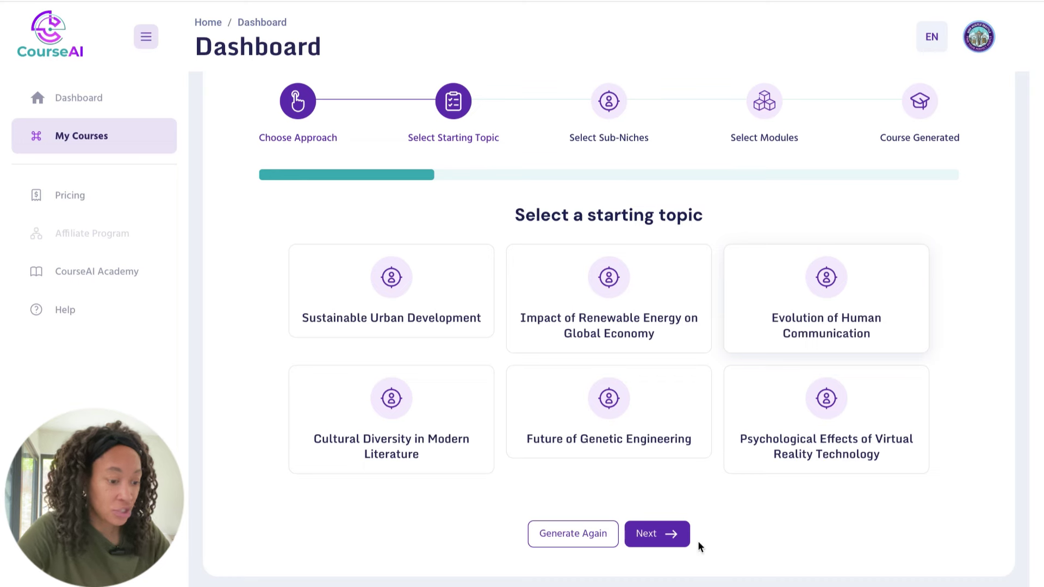
# Step: Choose 'Influence of Globalization on Human Communication' from the recommended topics as the sub-niche
pyautogui.click(660, 533)
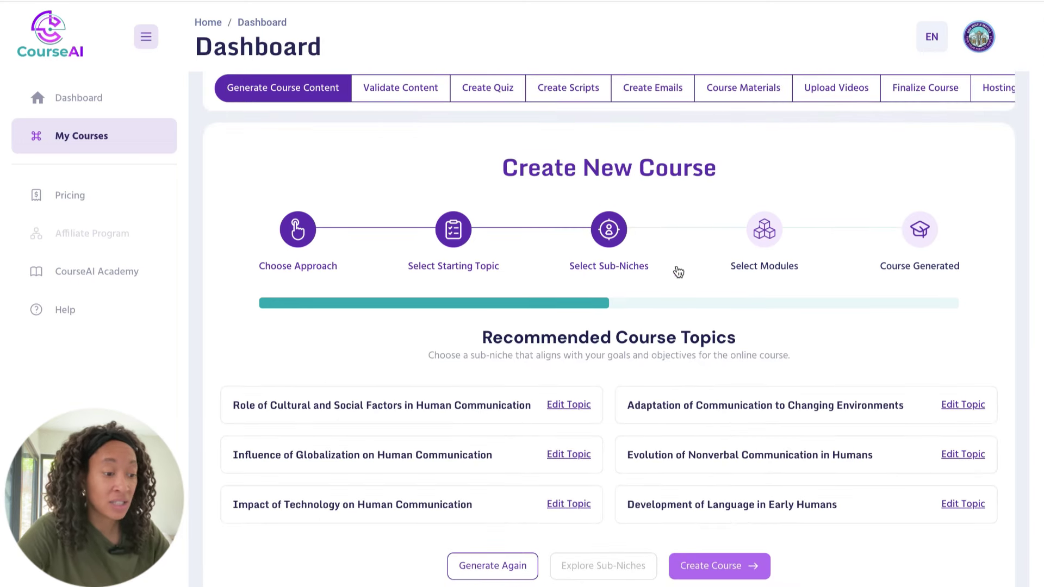
pyautogui.scroll(-1, 735, 247)
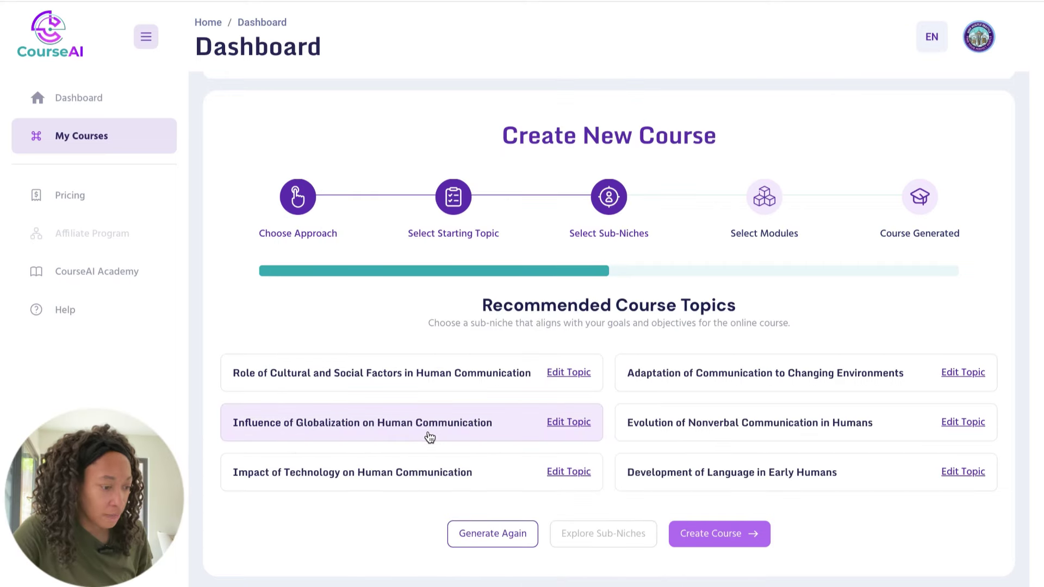
pyautogui.click(429, 438)
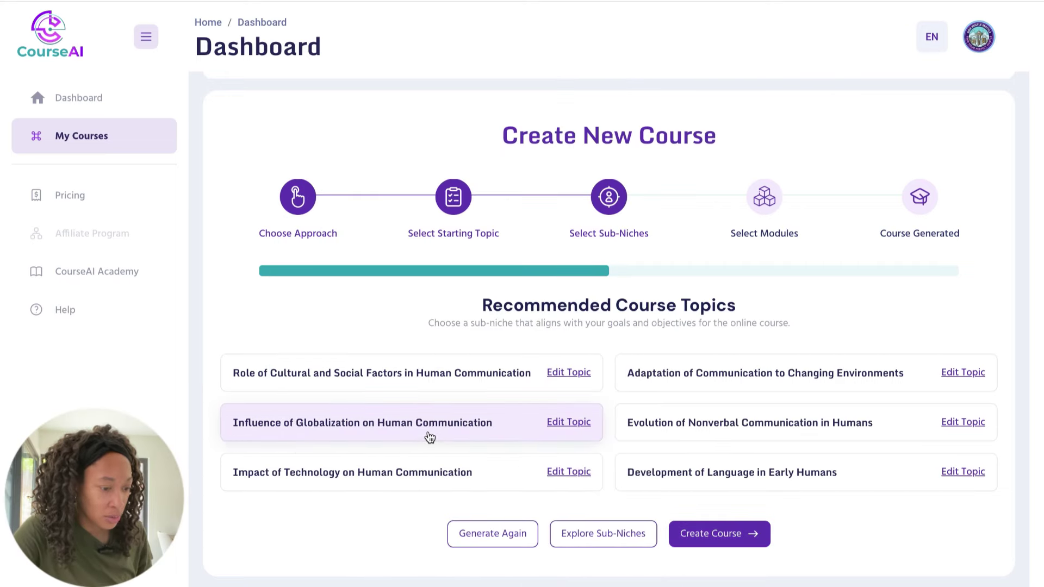
pyautogui.click(714, 539)
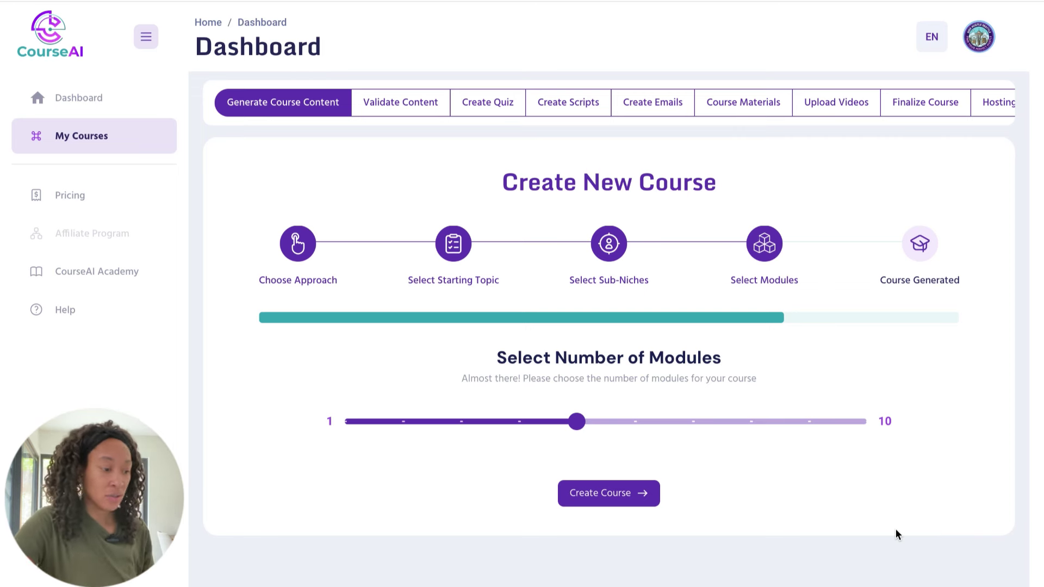
# Step: Set the module count slider to 5 and create the course
pyautogui.moveTo(578, 420)
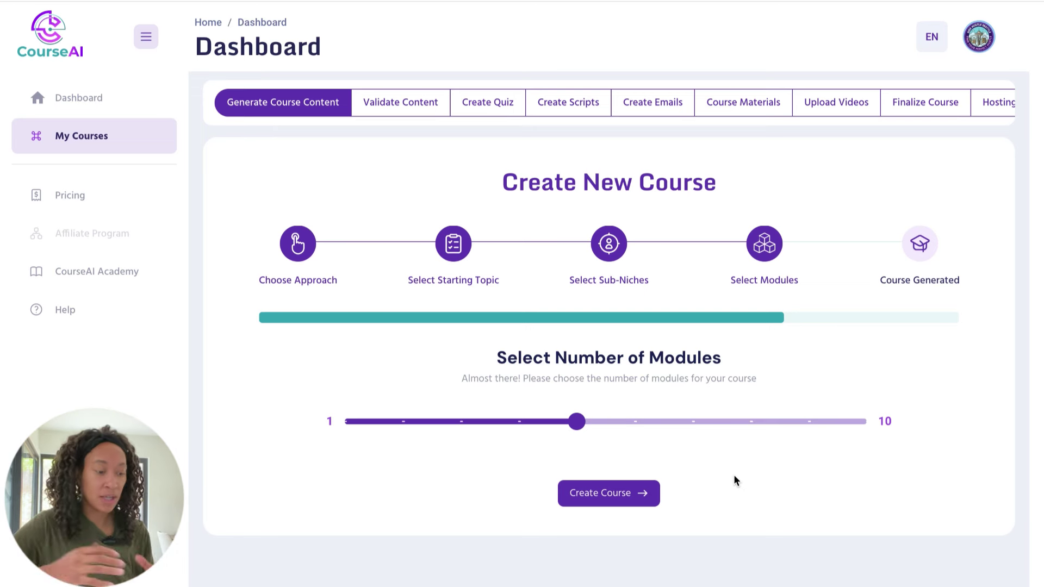
pyautogui.moveTo(586, 426)
pyautogui.mouseDown()
pyautogui.moveTo(807, 424)
pyautogui.moveTo(591, 436)
pyautogui.mouseUp()
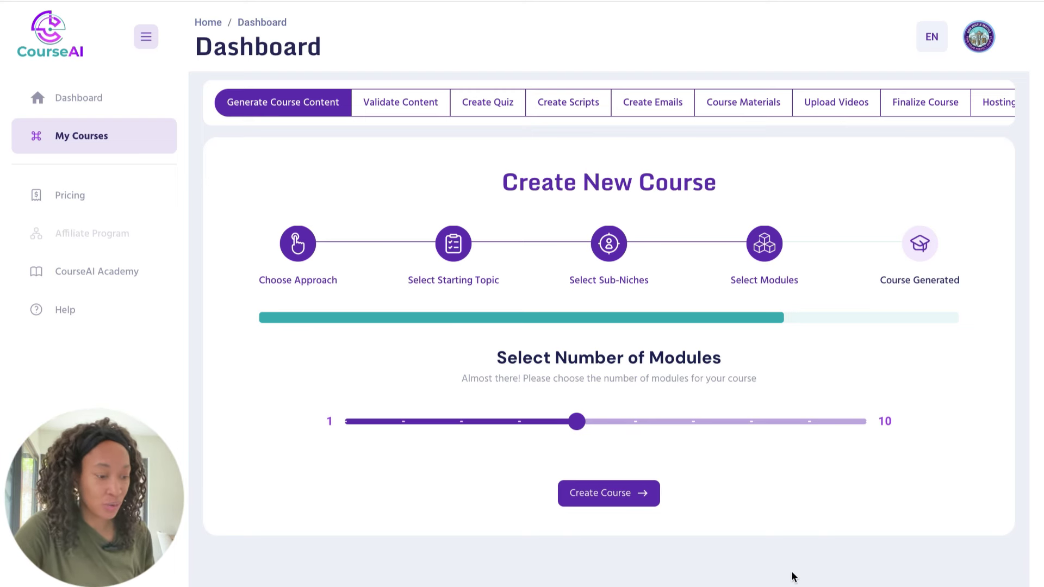
pyautogui.click(610, 494)
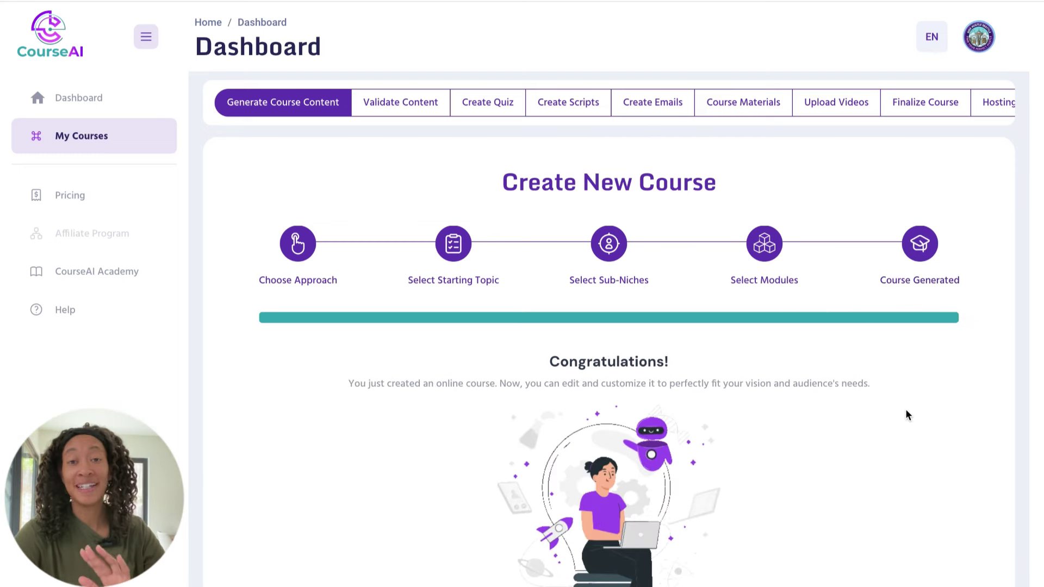
# Step: Scroll through the AI-written overview of 'Global Communication in the Modern Era'
pyautogui.scroll(-3, 905, 410)
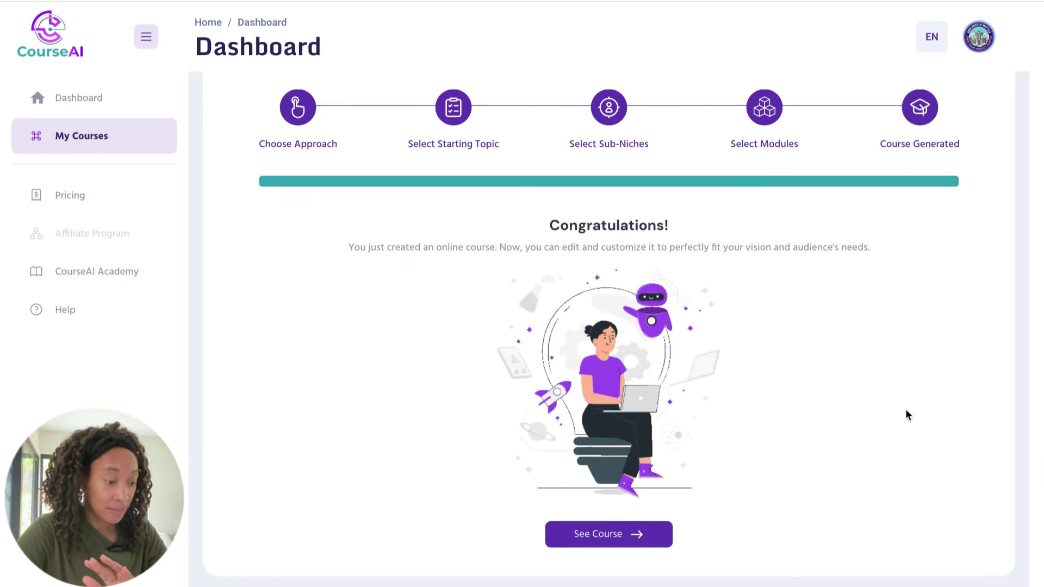
pyautogui.scroll(3, 905, 410)
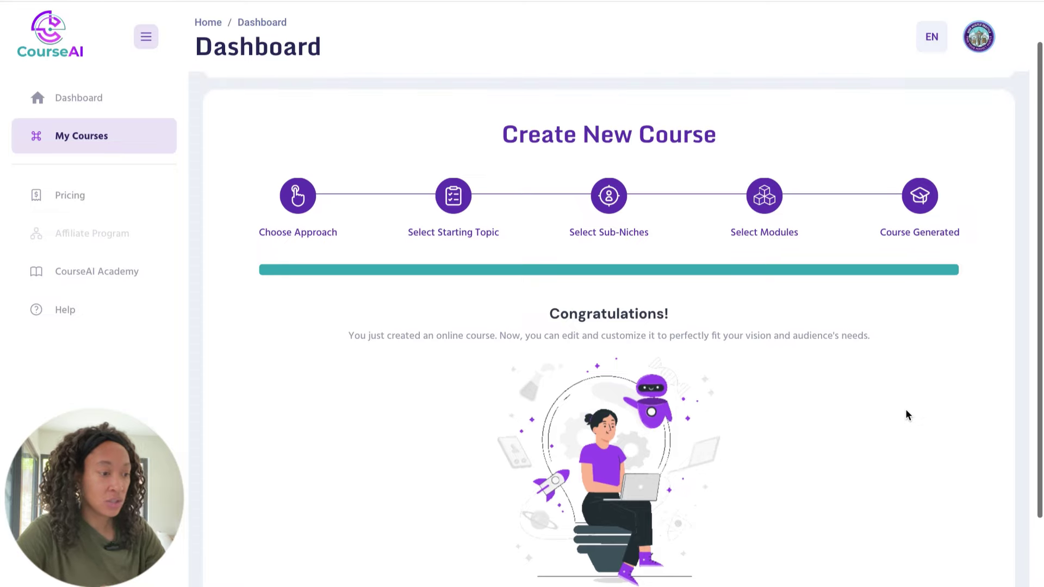
pyautogui.scroll(-1, 905, 409)
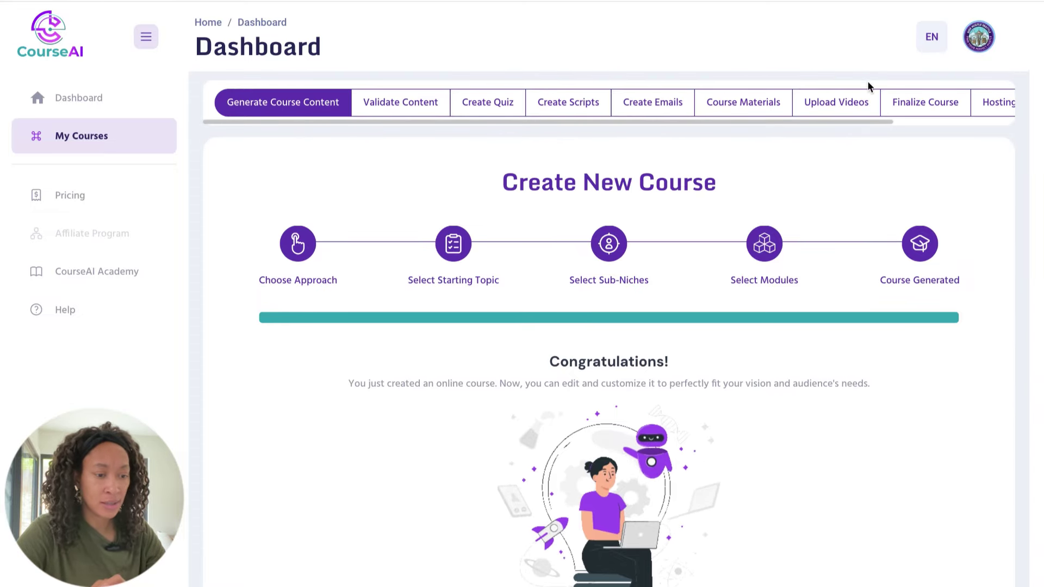
pyautogui.scroll(-3, 787, 297)
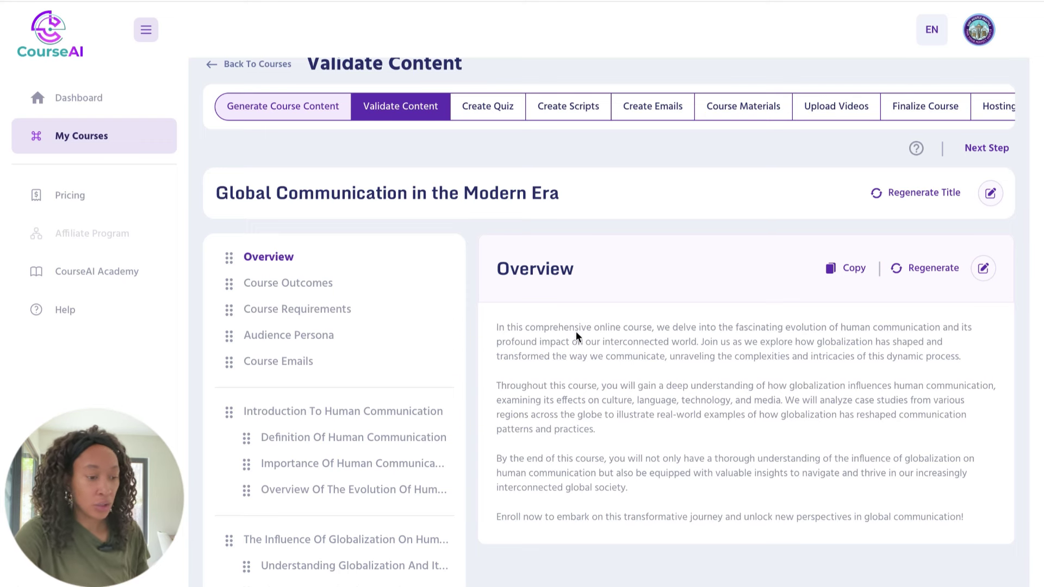
# Step: Review the Course Outcomes and the Understanding Globalization and technology-and-communication lesson texts
pyautogui.click(289, 287)
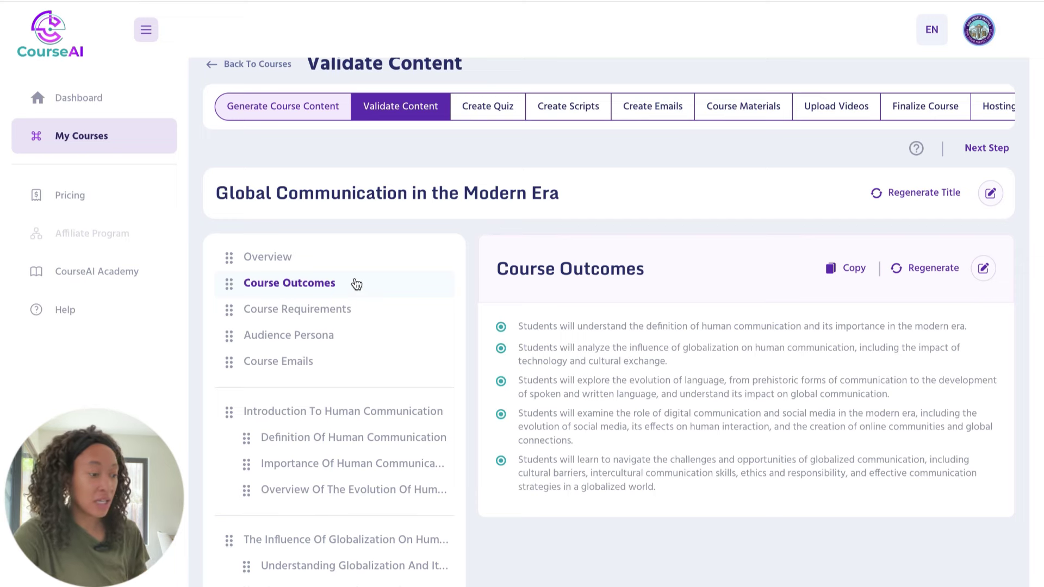
pyautogui.scroll(-3, 356, 282)
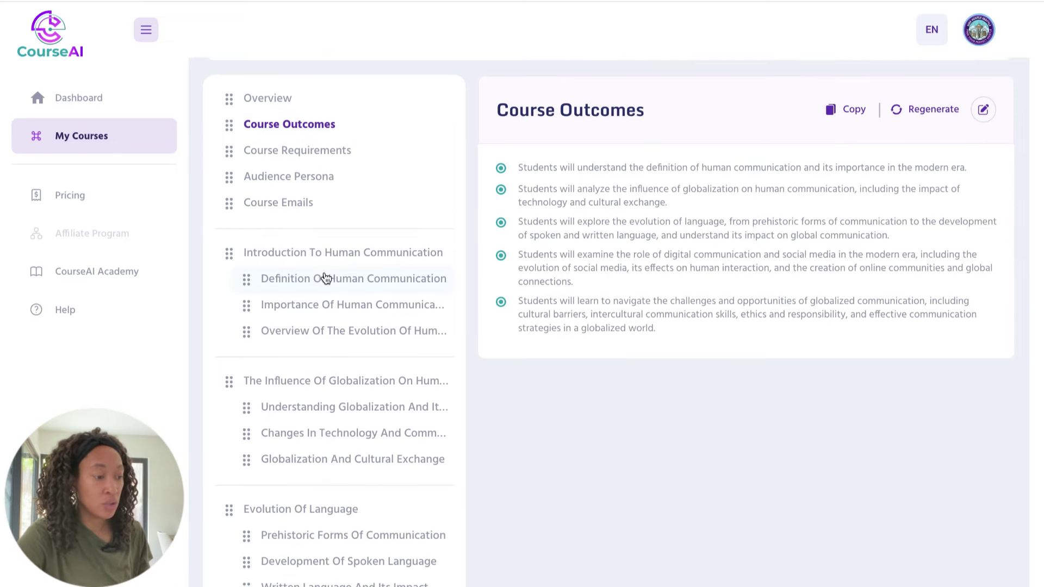
pyautogui.scroll(-3, 324, 277)
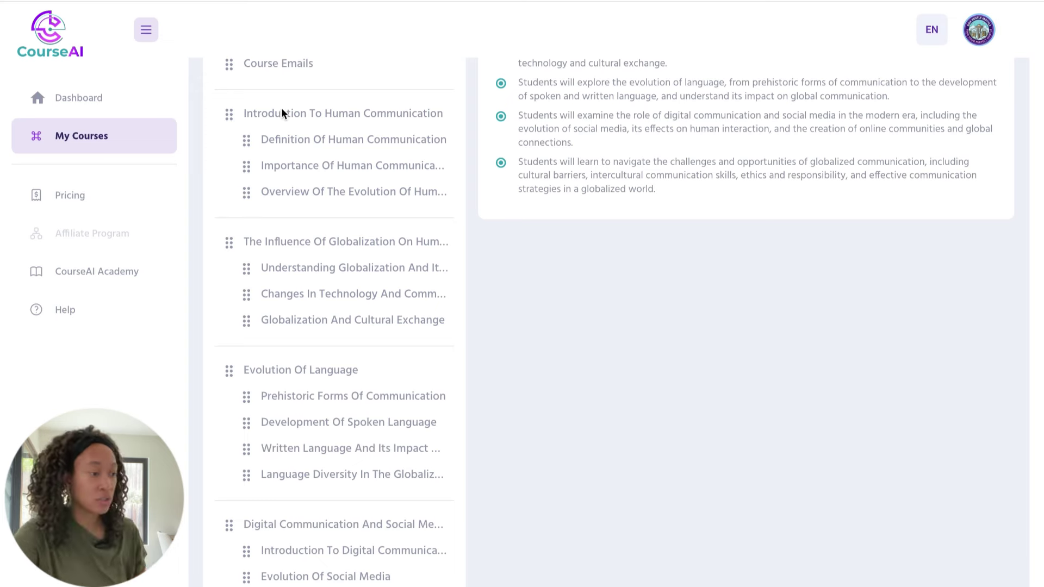
pyautogui.scroll(-3, 342, 366)
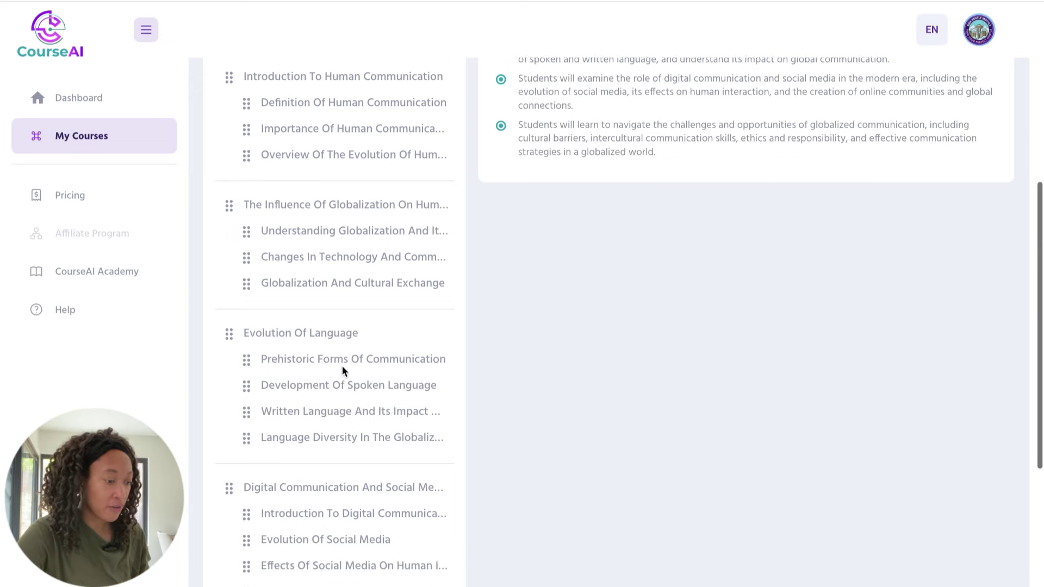
pyautogui.scroll(2, 334, 532)
pyautogui.scroll(2, 338, 542)
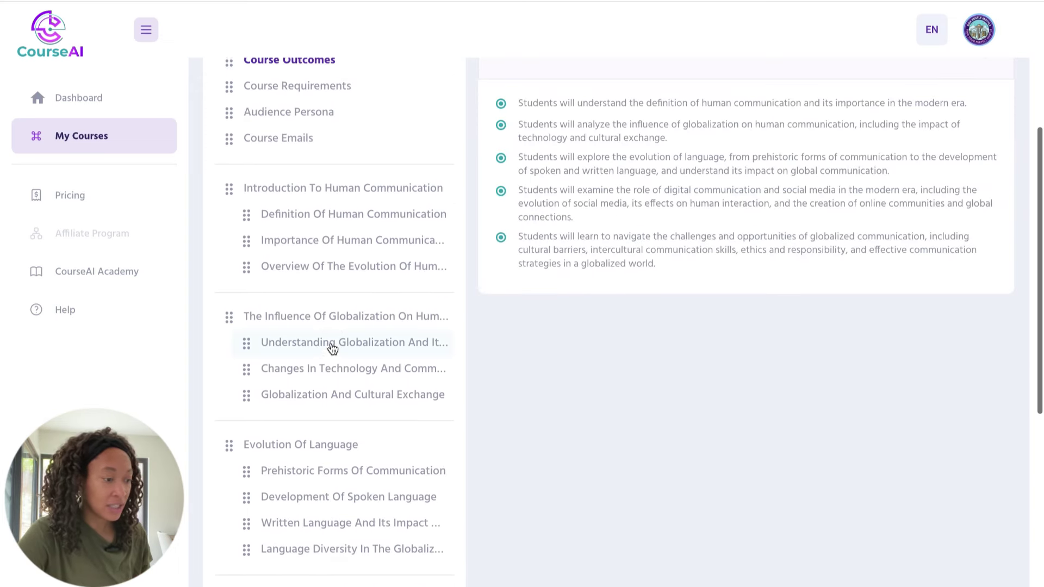
pyautogui.click(318, 342)
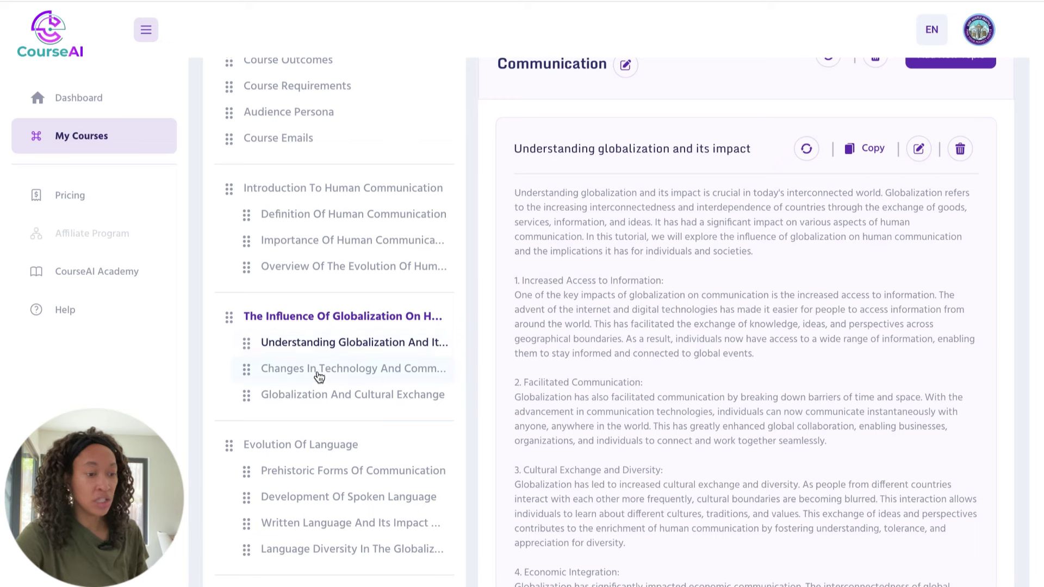
pyautogui.click(315, 370)
pyautogui.scroll(5, 427, 363)
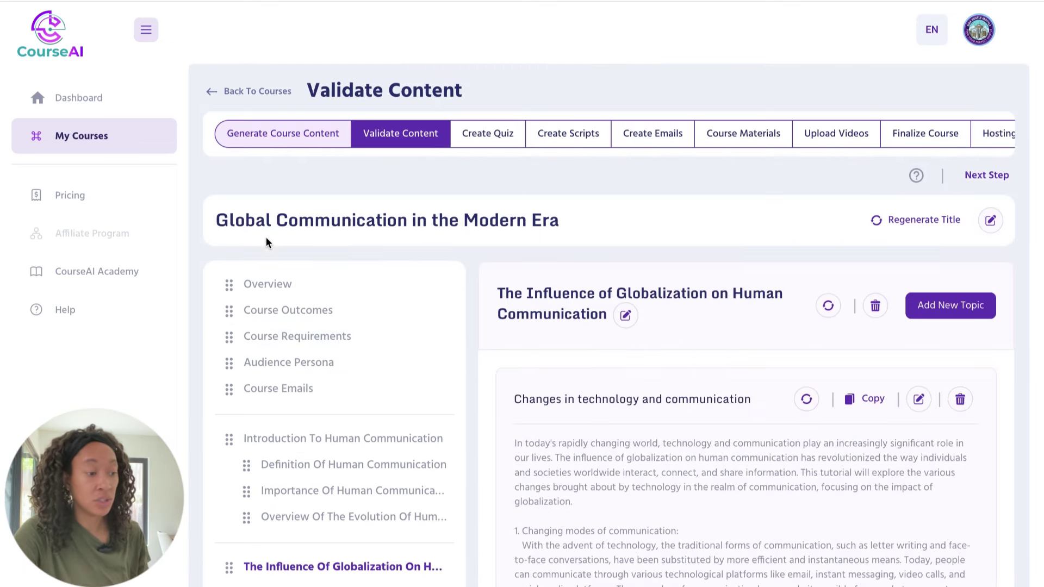
# Step: Regenerate the course title to 'The Impact of Globalization on Human Communication'
pyautogui.click(927, 220)
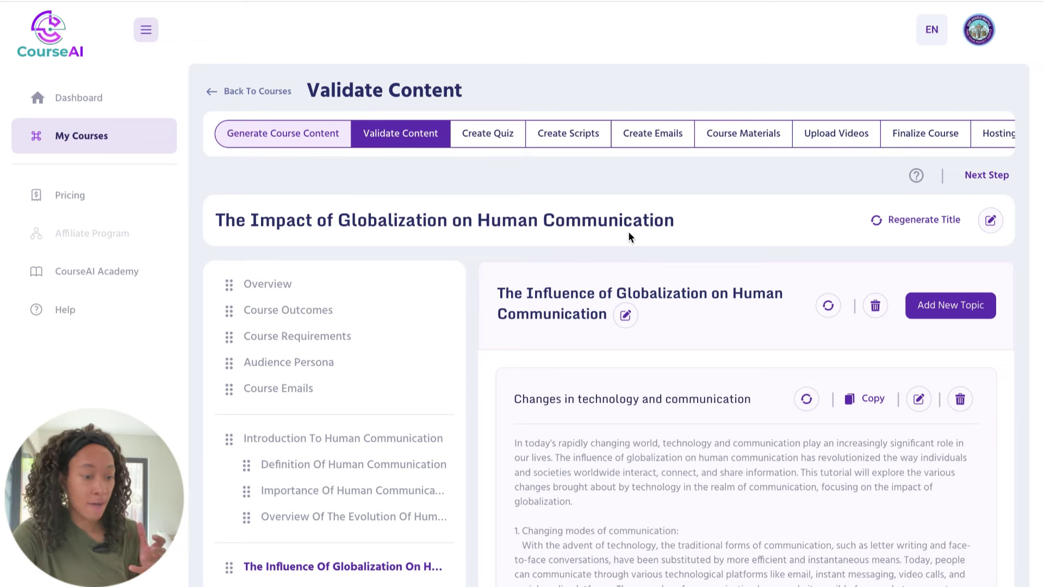
pyautogui.scroll(-3, 628, 230)
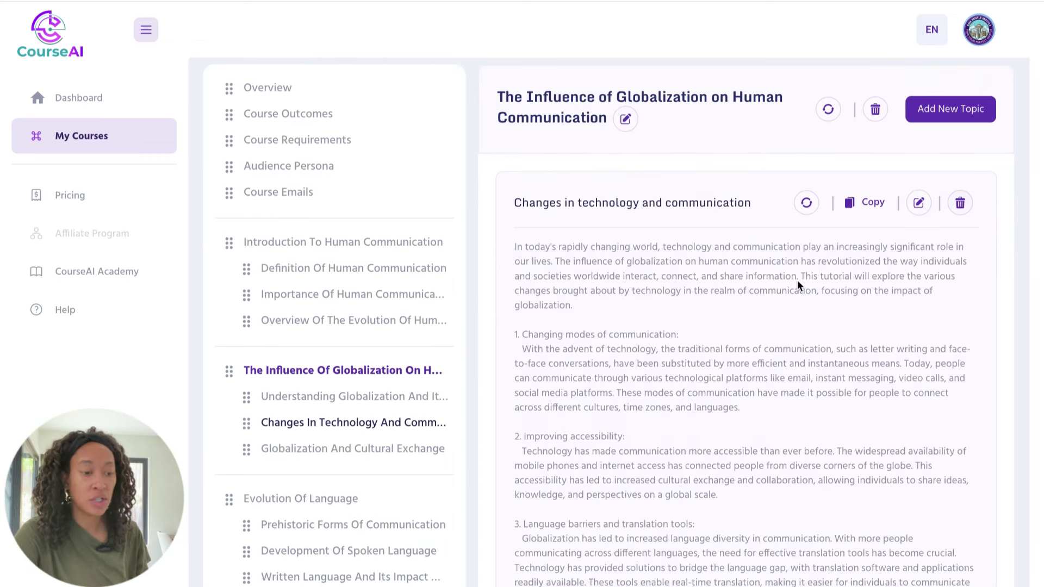
pyautogui.scroll(-3, 609, 387)
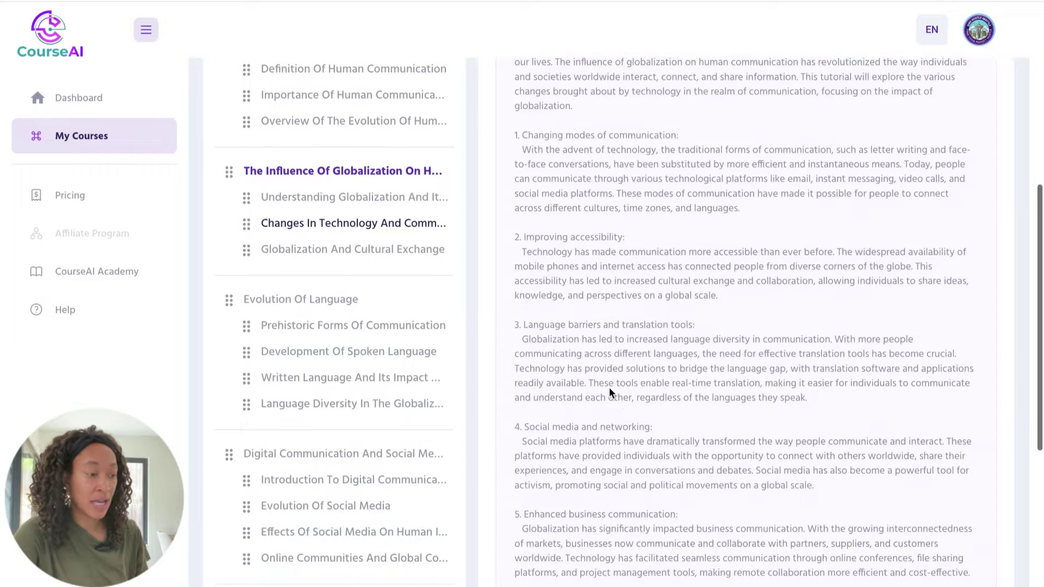
pyautogui.scroll(6, 609, 387)
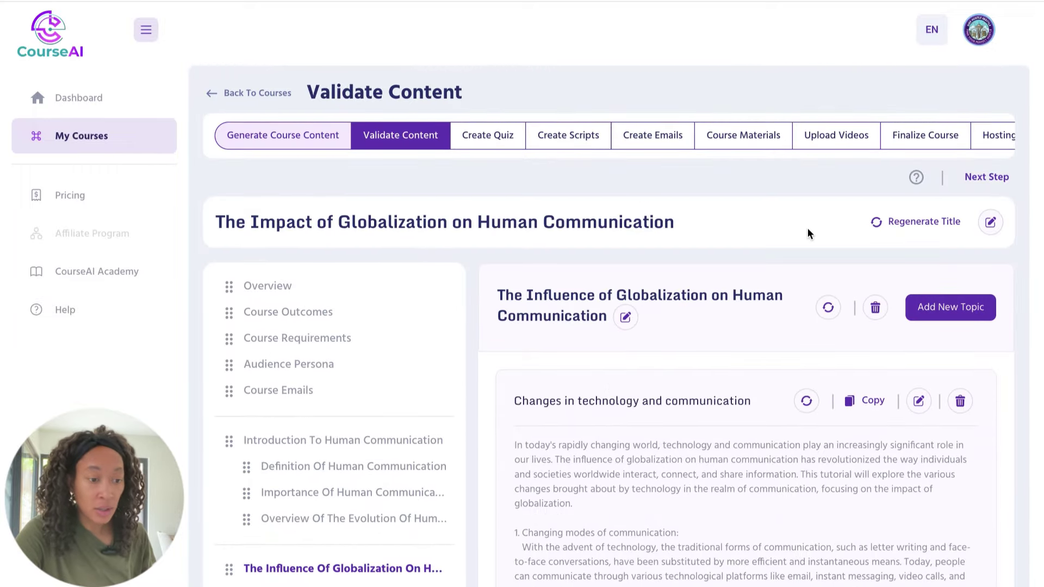
# Step: Move to the quiz stage and open a new module quiz for Introduction To Human Communication
pyautogui.click(1000, 179)
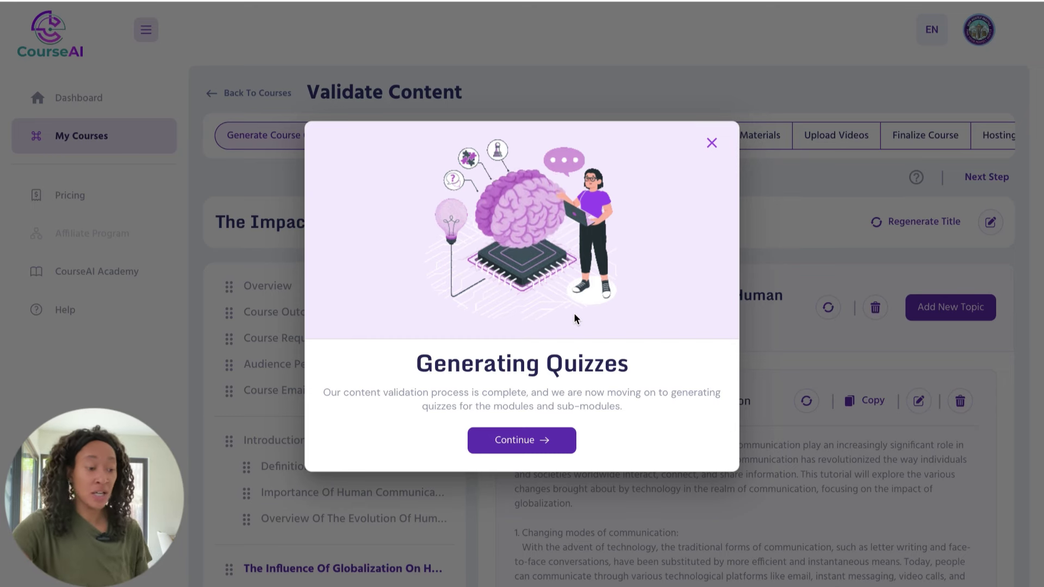
pyautogui.click(521, 444)
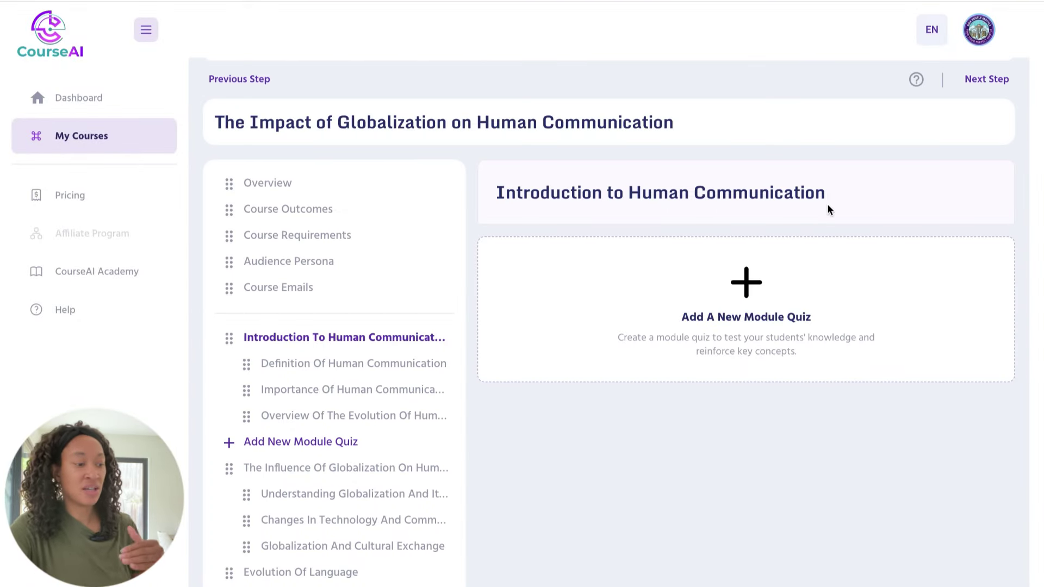
pyautogui.moveTo(375, 365); pyautogui.dragTo(368, 392)
pyautogui.click(368, 390)
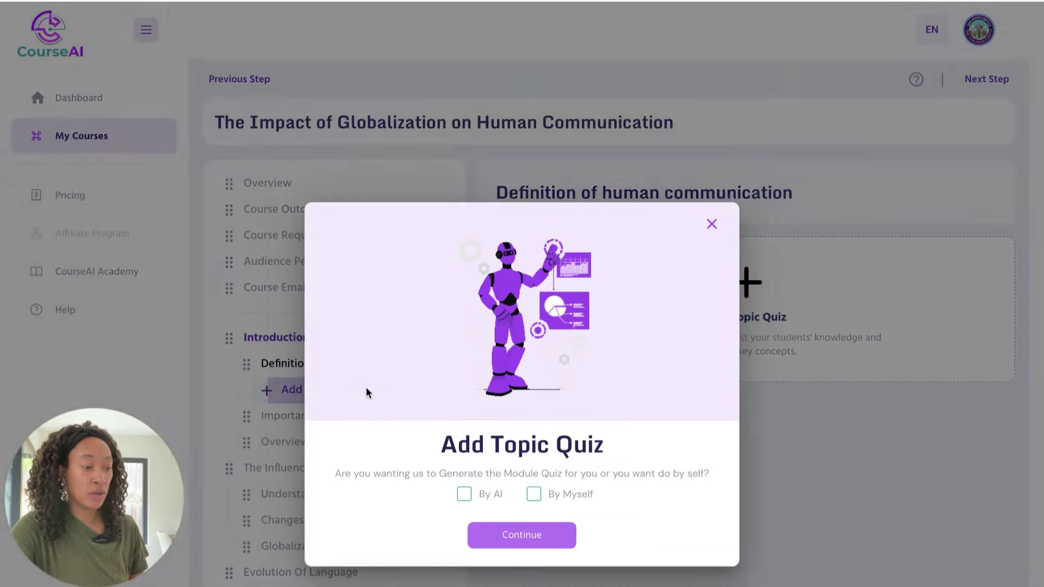
pyautogui.click(712, 136)
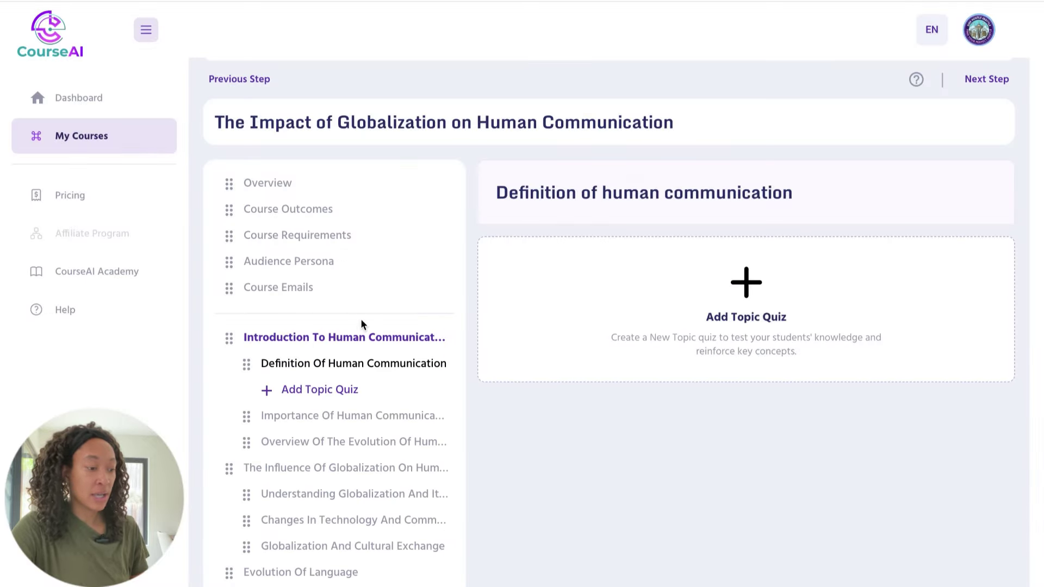
pyautogui.click(345, 337)
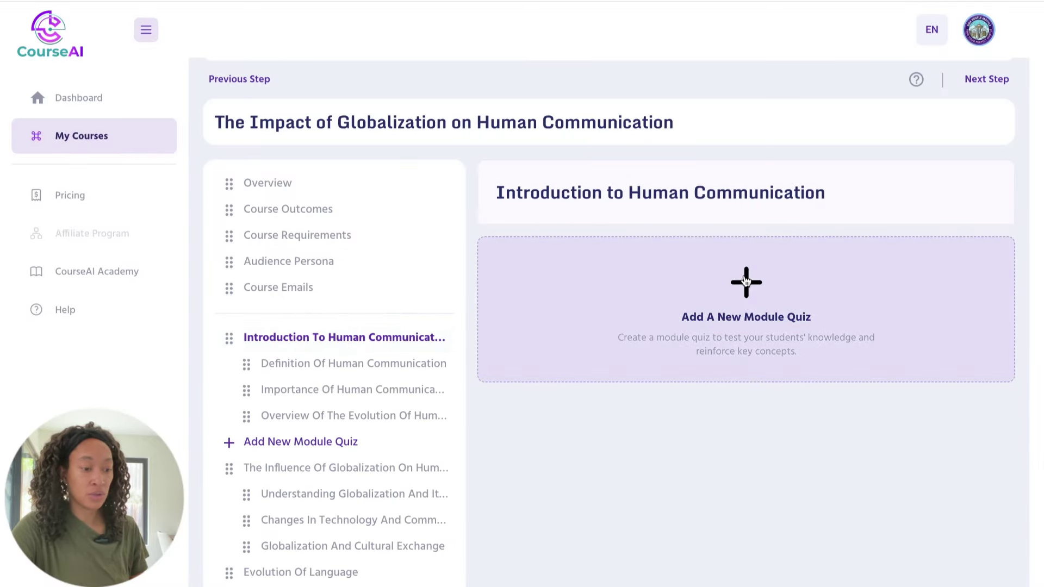
pyautogui.click(743, 282)
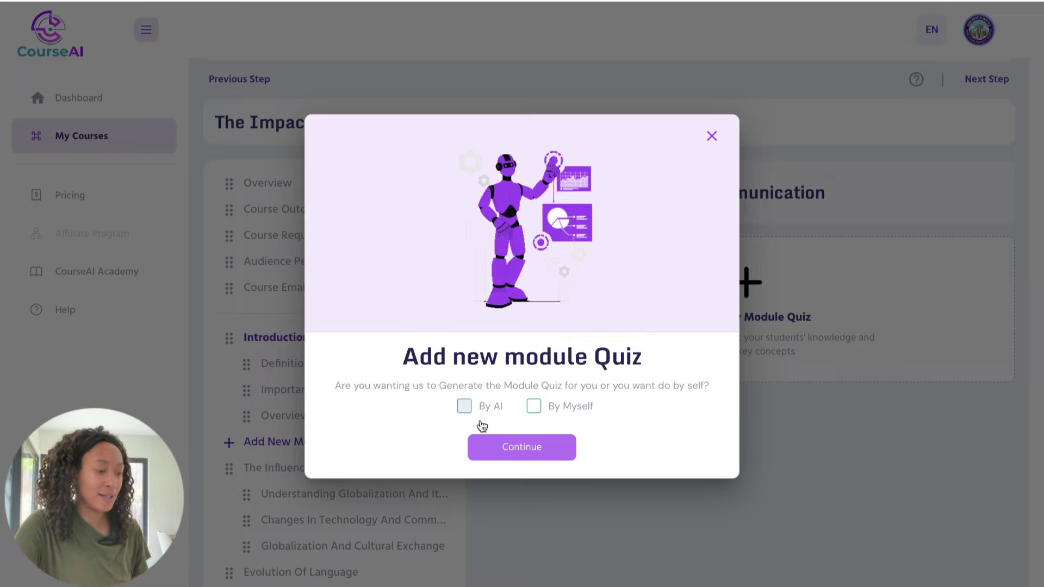
# Step: Generate the Introduction module quiz by AI, review its multiple-choice questions, and continue to scripts
pyautogui.click(467, 410)
pyautogui.click(516, 453)
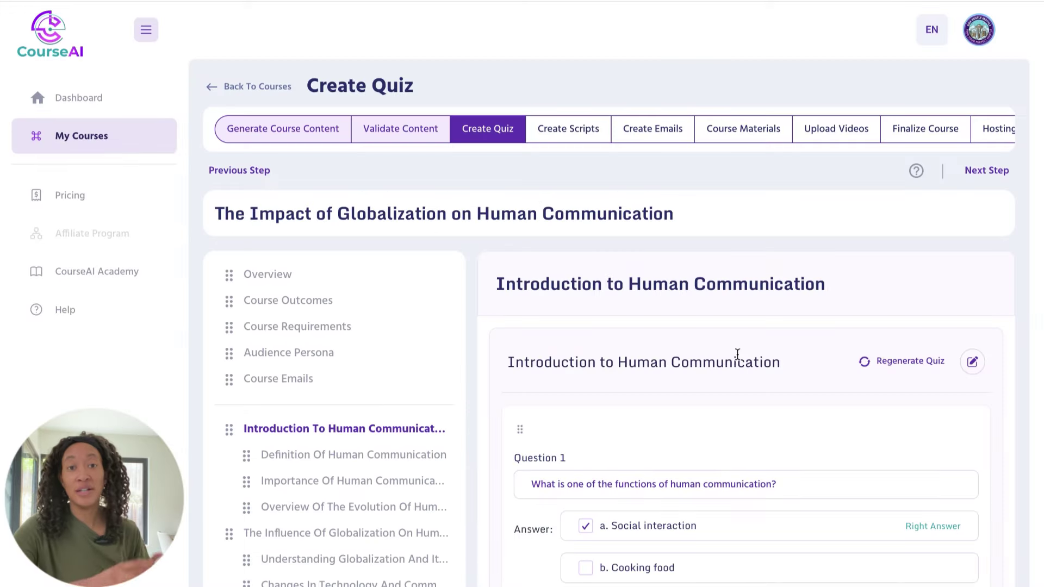
pyautogui.scroll(-5, 737, 354)
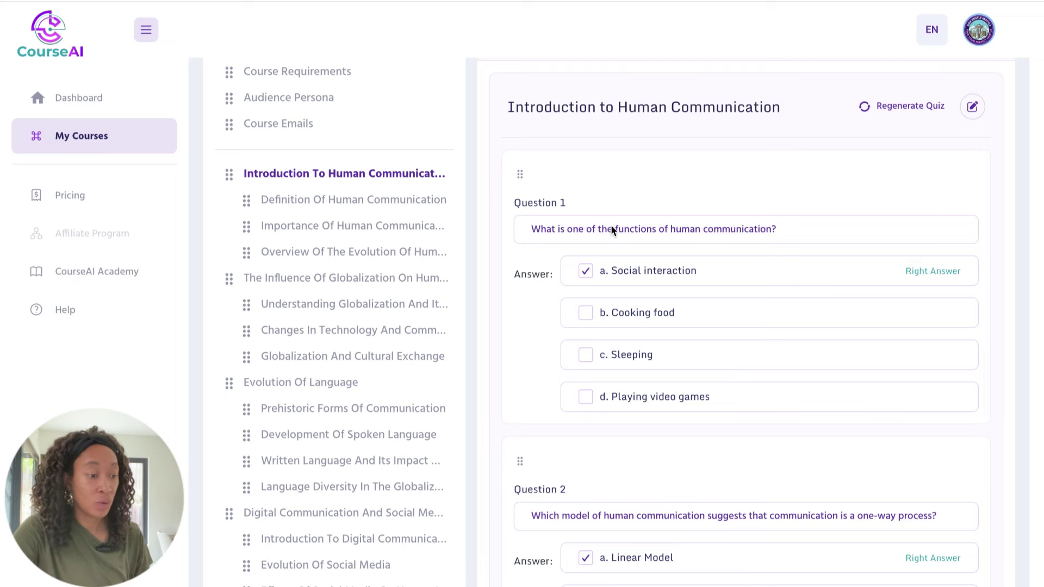
pyautogui.scroll(-2, 729, 236)
pyautogui.scroll(1, 689, 460)
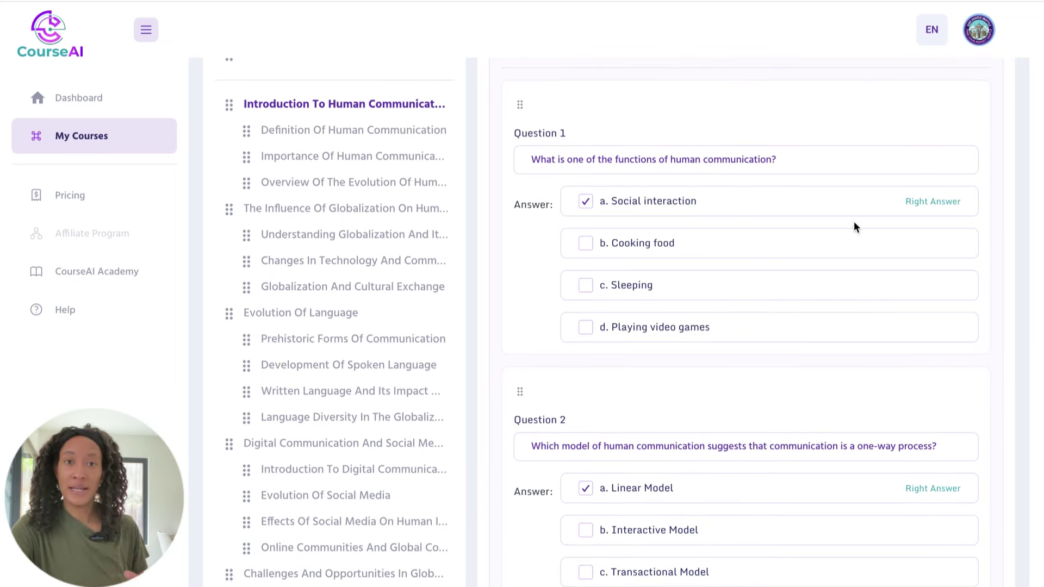
pyautogui.scroll(5, 853, 221)
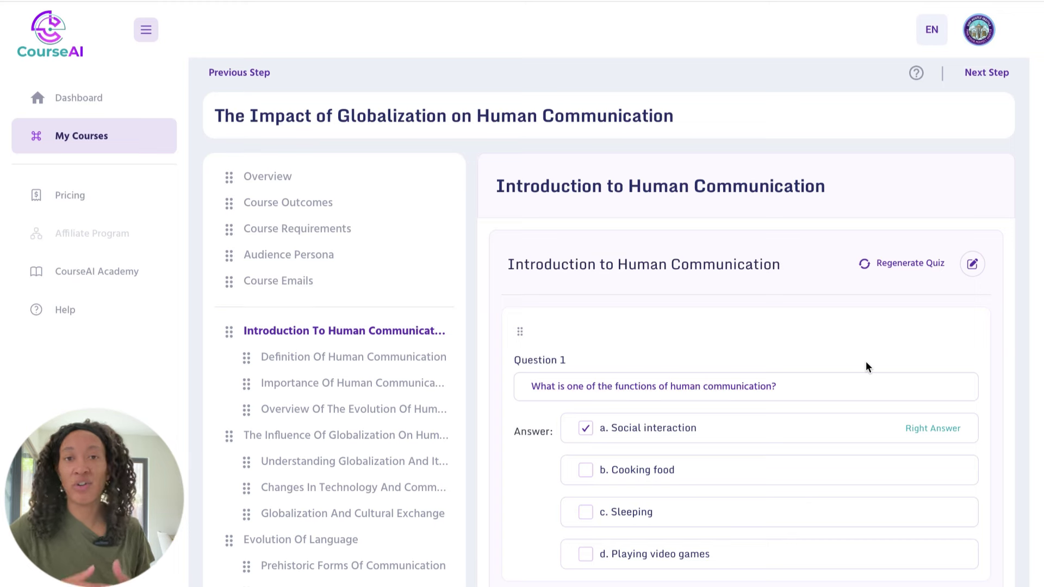
pyautogui.scroll(2, 865, 361)
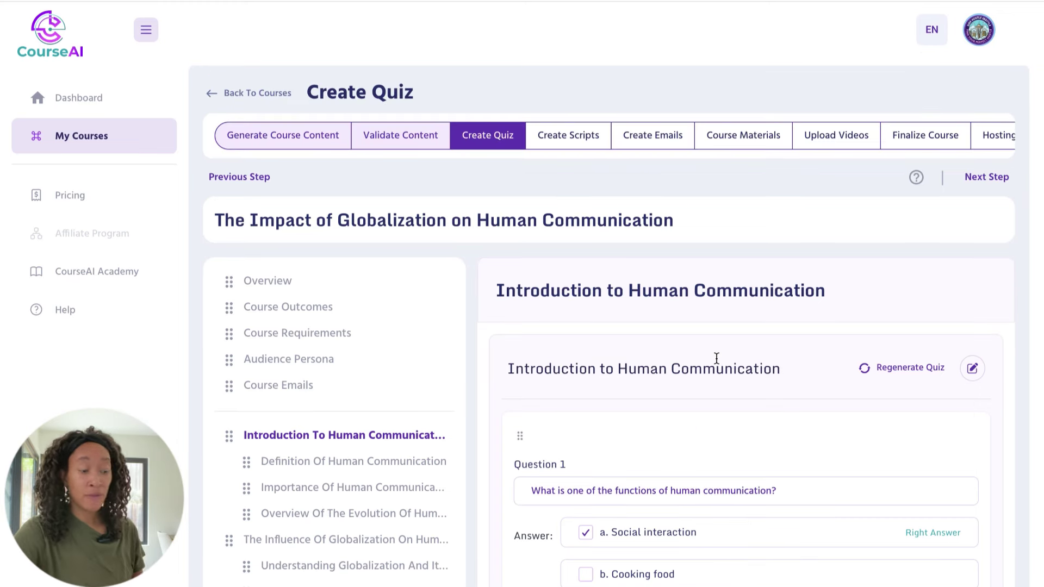
pyautogui.click(985, 178)
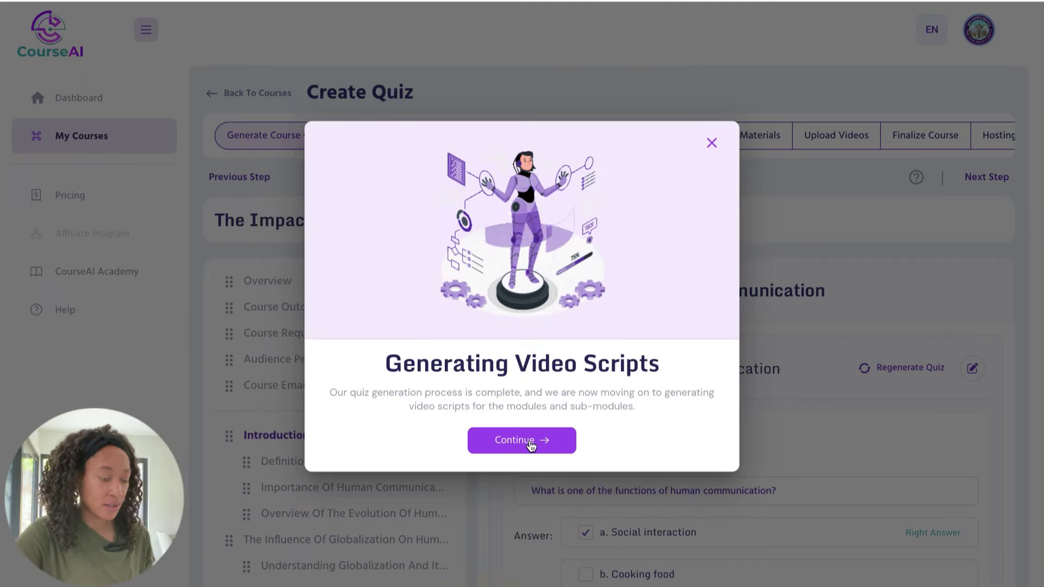
# Step: Have AI write the Introduction module's video script and scroll through it
pyautogui.click(531, 442)
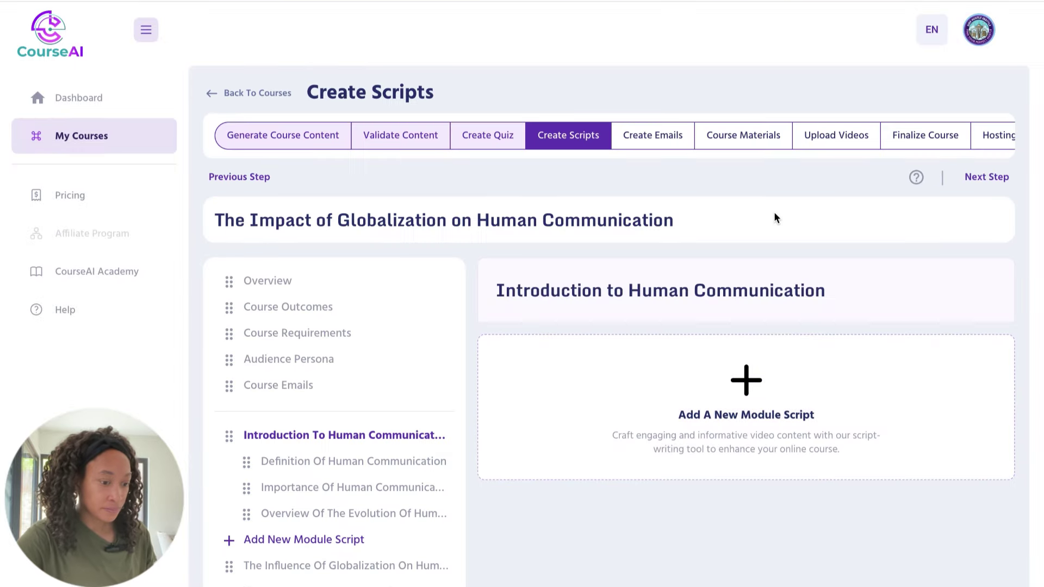
pyautogui.scroll(-2, 803, 243)
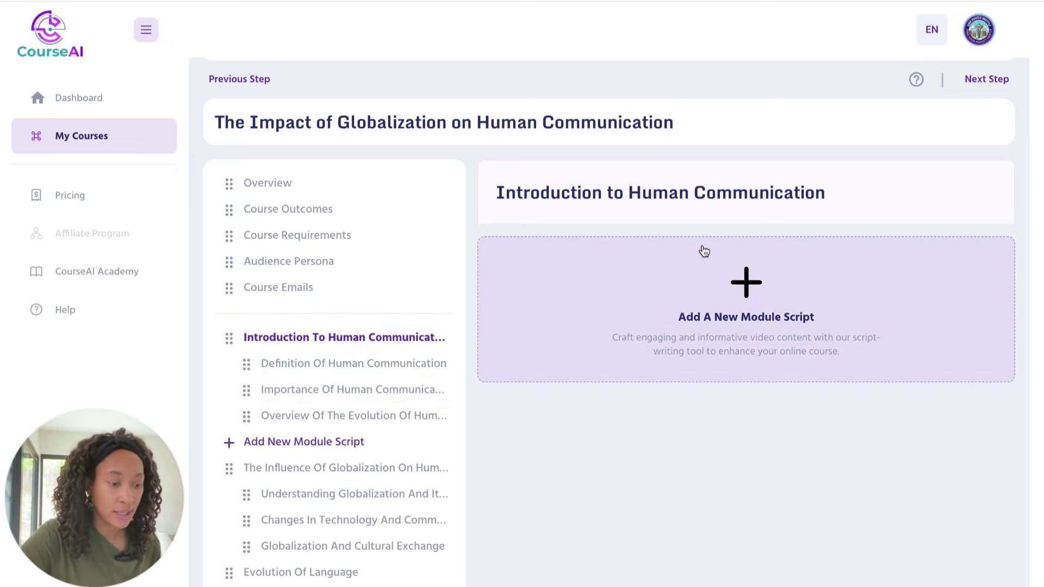
pyautogui.click(756, 304)
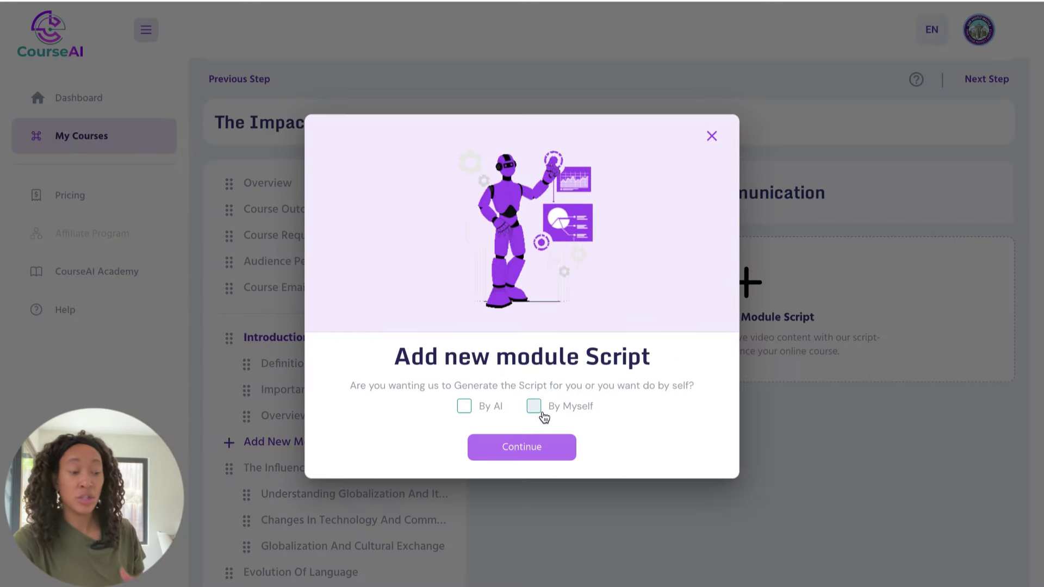
pyautogui.click(463, 407)
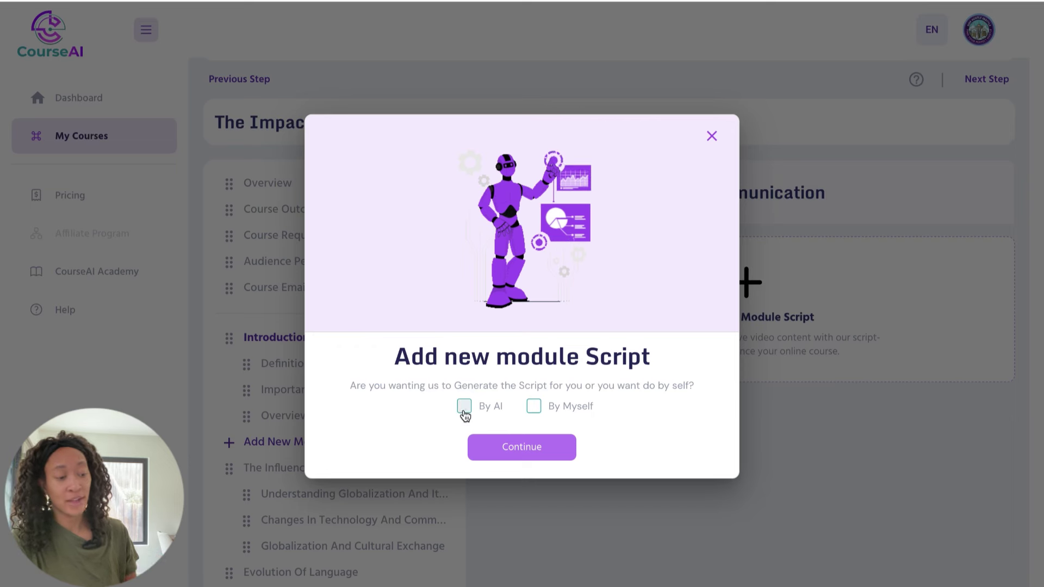
pyautogui.click(532, 453)
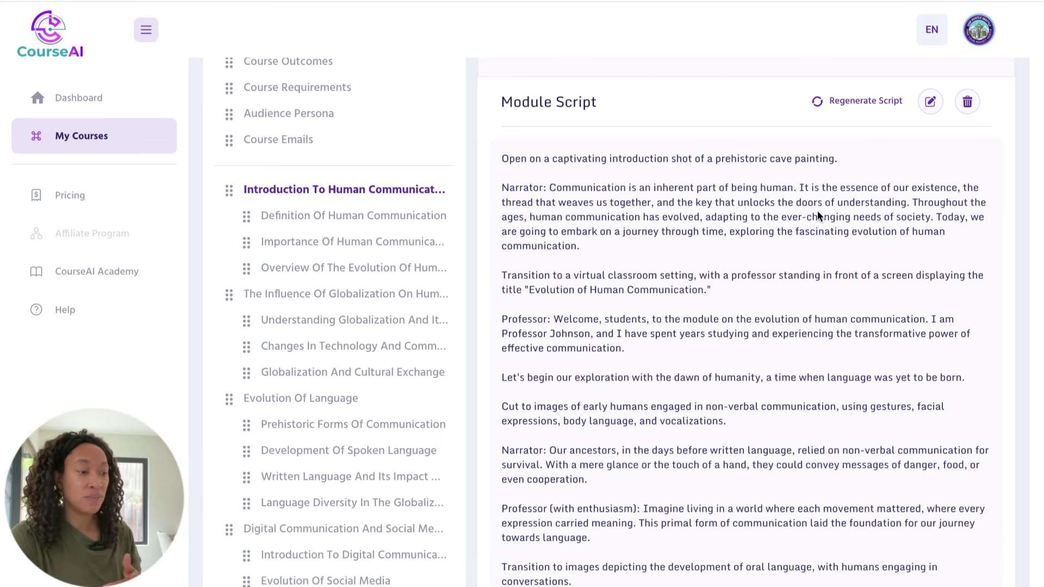
pyautogui.scroll(-1, 817, 214)
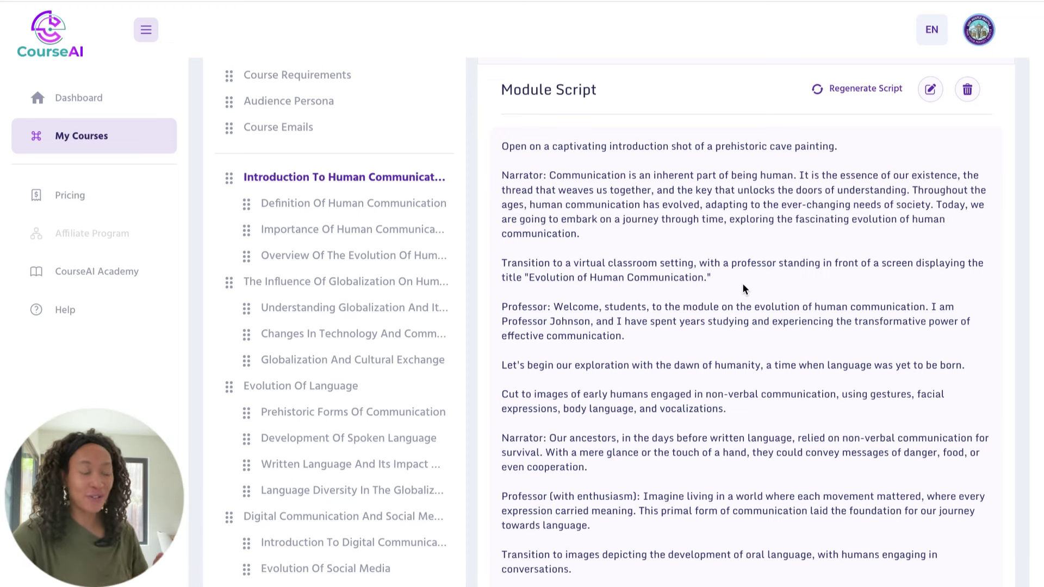
pyautogui.scroll(-1, 743, 284)
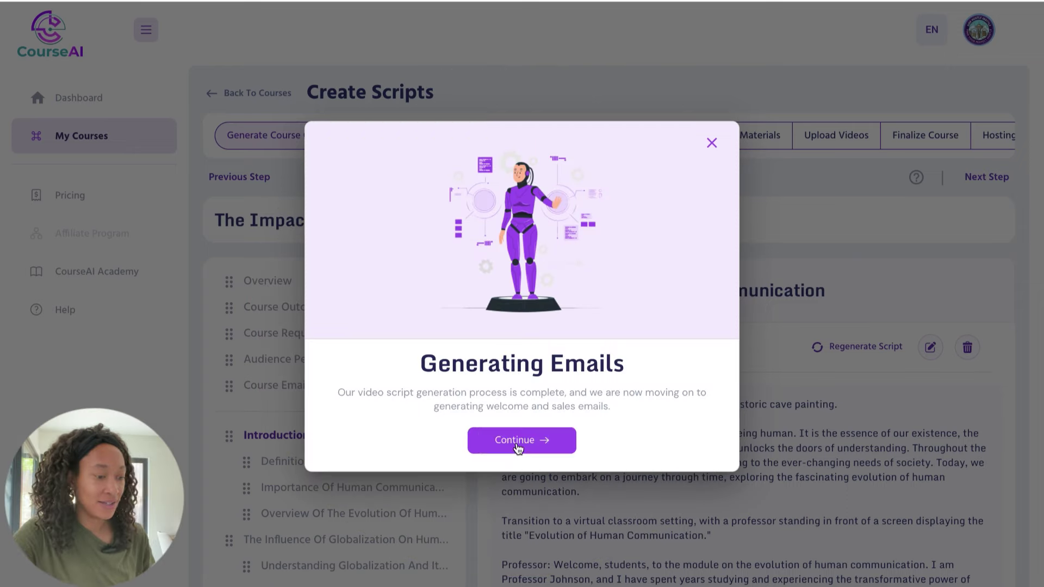
# Step: Generate the course welcome email by AI, review it, and continue to Course Materials
pyautogui.click(517, 442)
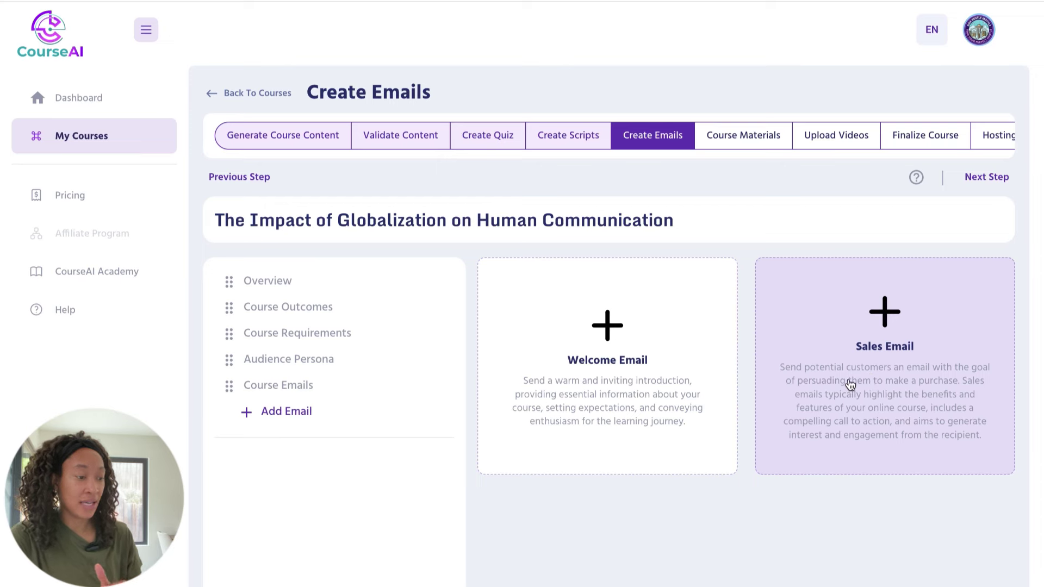
pyautogui.click(582, 389)
pyautogui.click(452, 421)
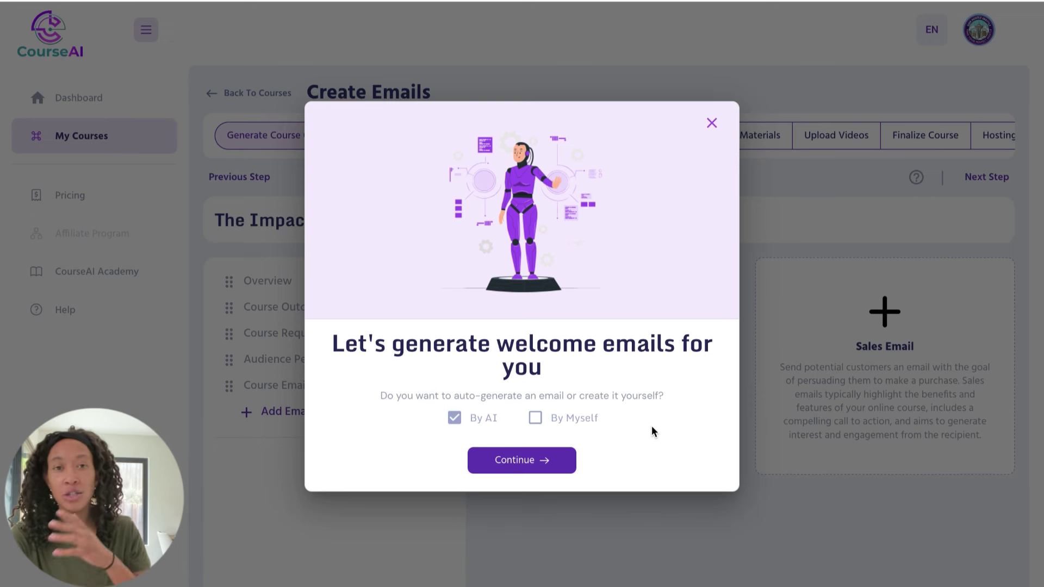
pyautogui.click(547, 460)
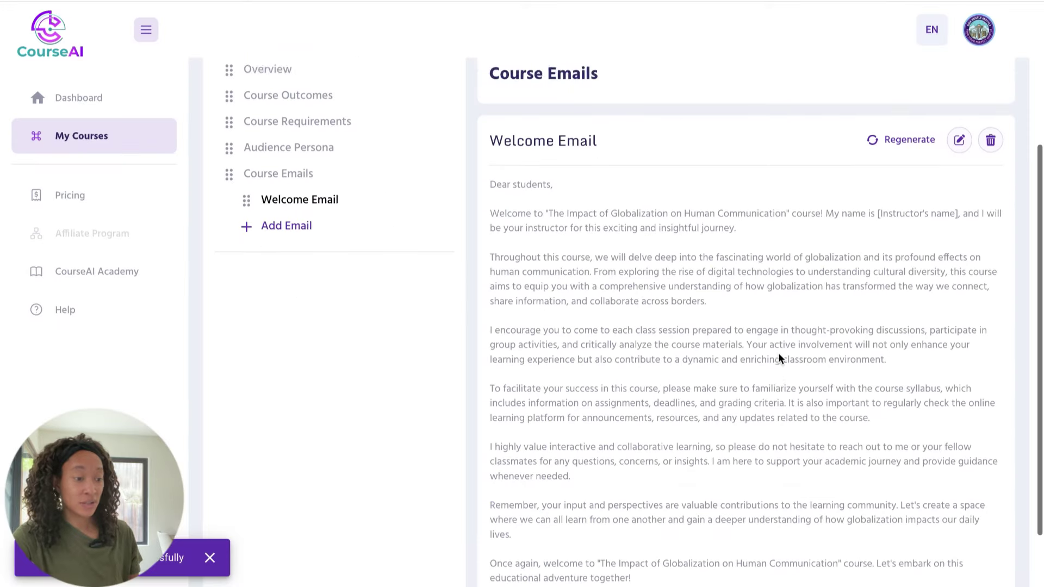
pyautogui.scroll(-1, 777, 353)
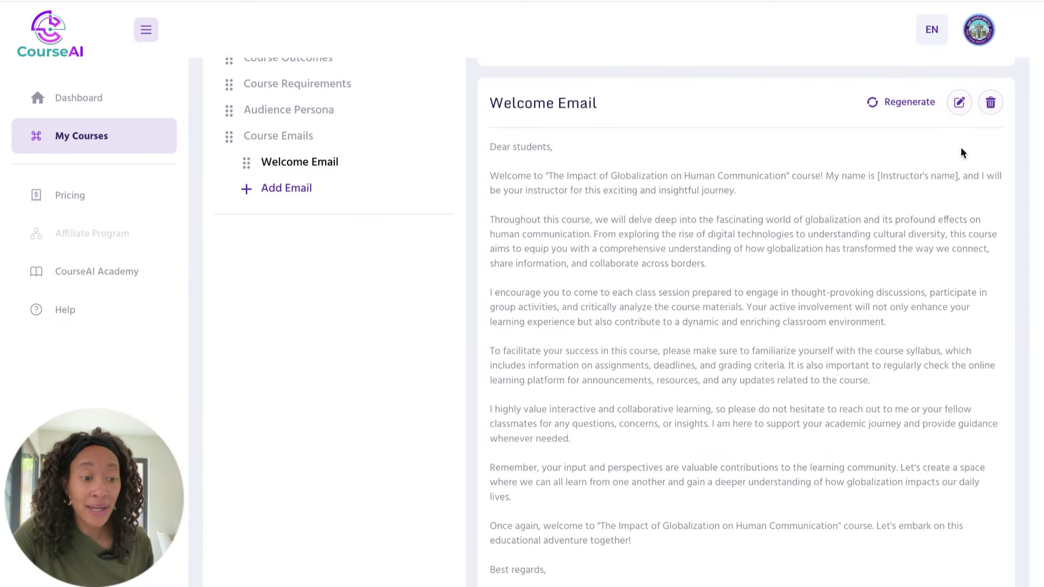
pyautogui.scroll(-1, 816, 235)
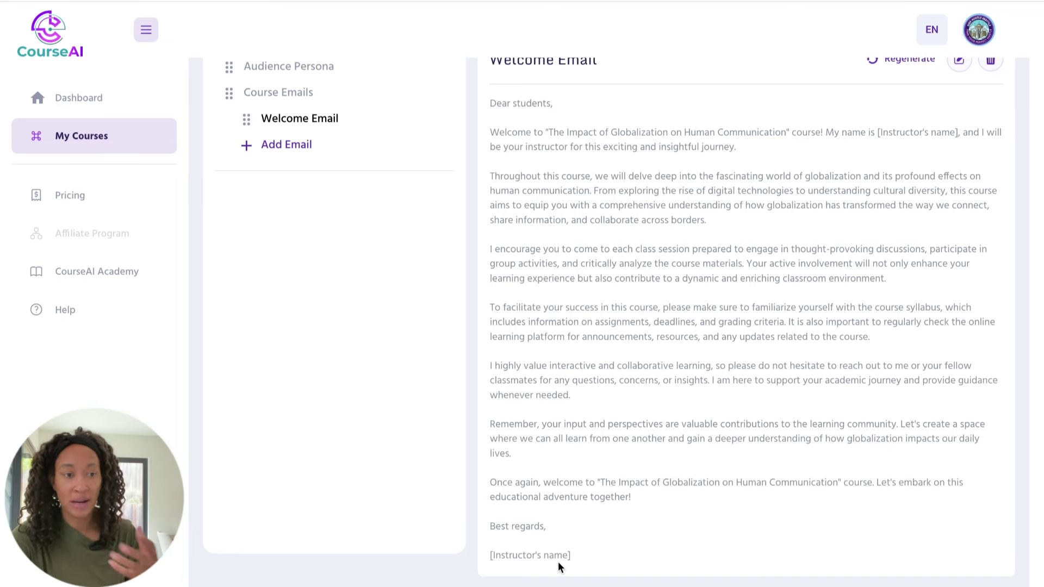
pyautogui.scroll(1, 745, 503)
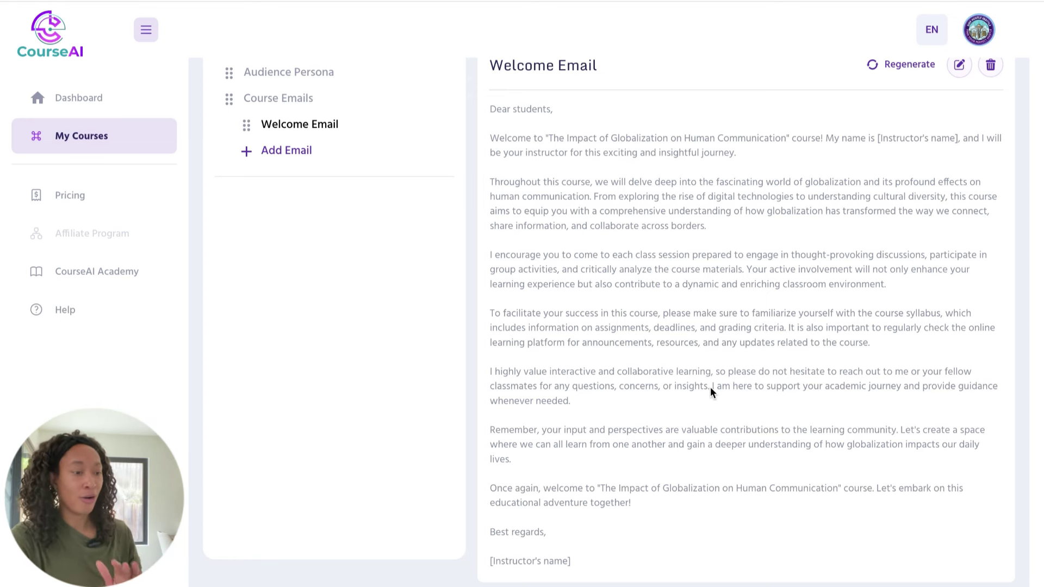
pyautogui.scroll(3, 710, 387)
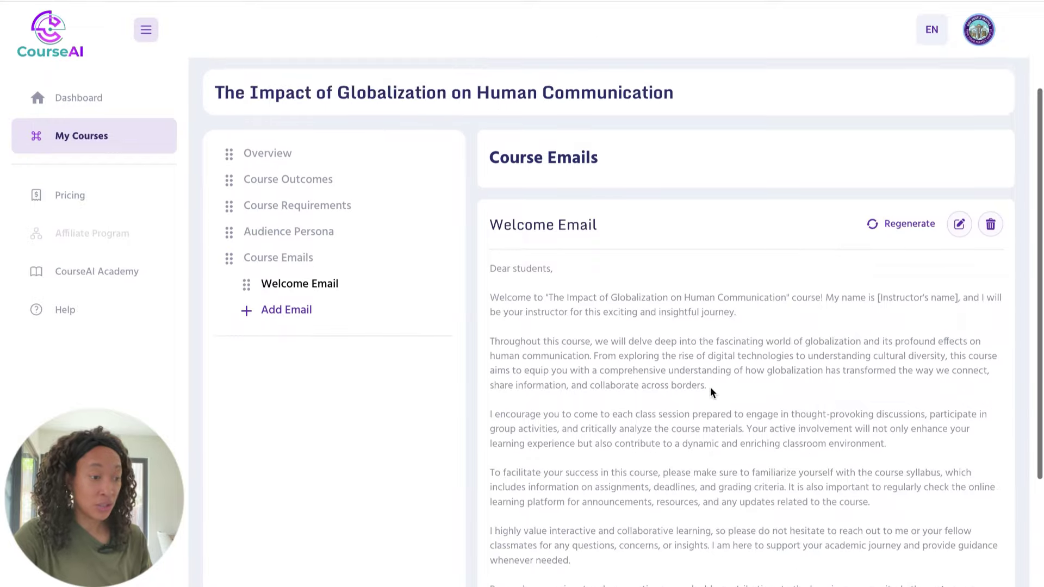
pyautogui.scroll(3, 710, 386)
pyautogui.click(743, 135)
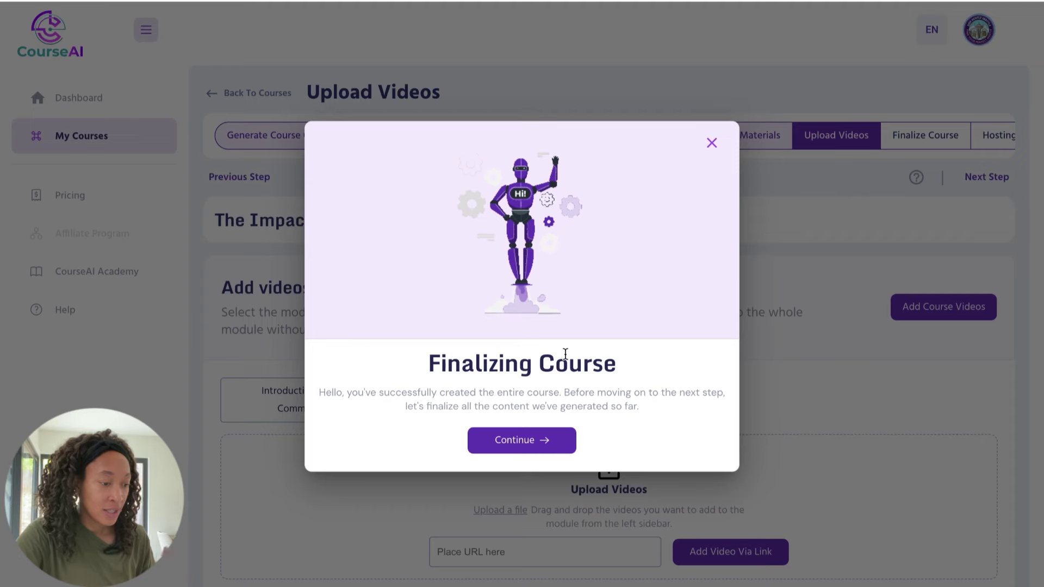
# Step: Enter Finalize Course and review the Definition Of Human Communication lesson in the outline
pyautogui.click(541, 440)
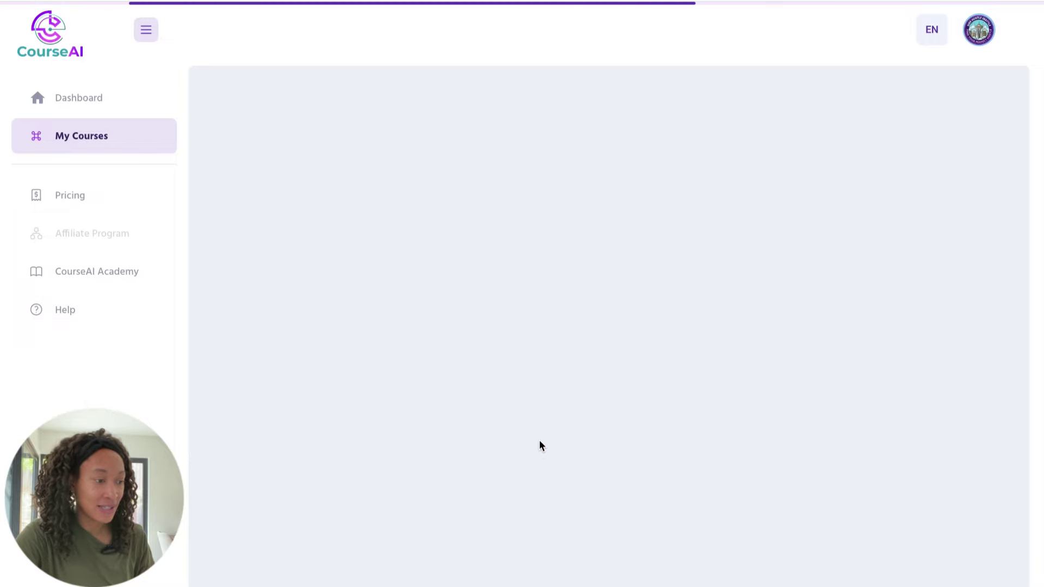
pyautogui.scroll(-3, 789, 287)
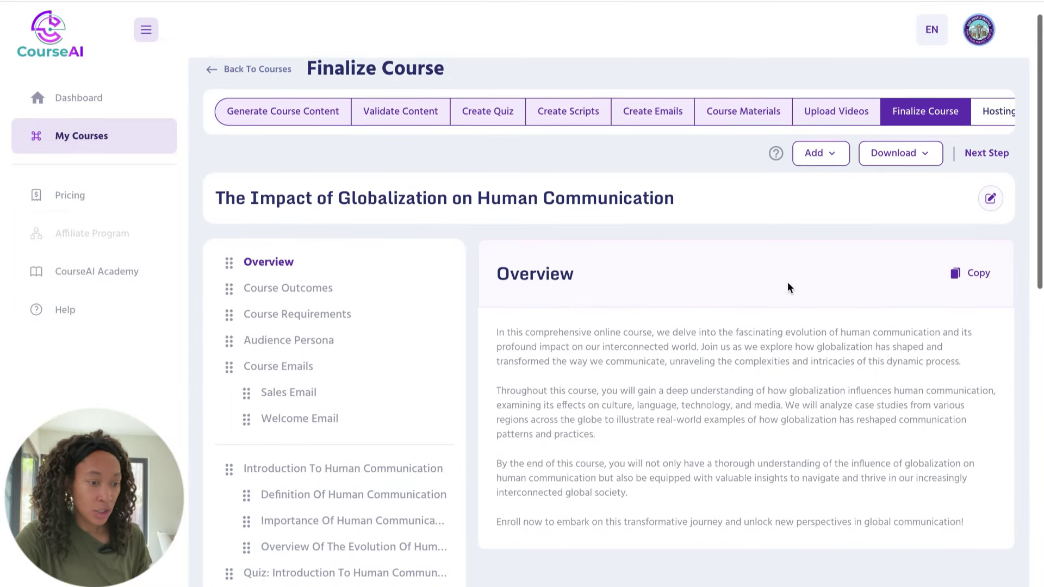
pyautogui.scroll(-2, 345, 215)
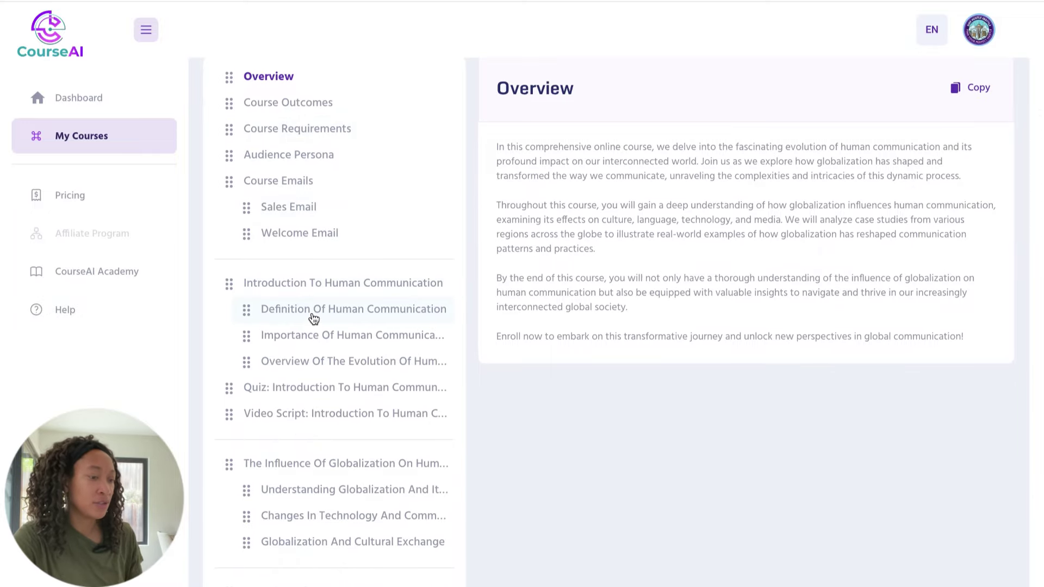
pyautogui.click(314, 318)
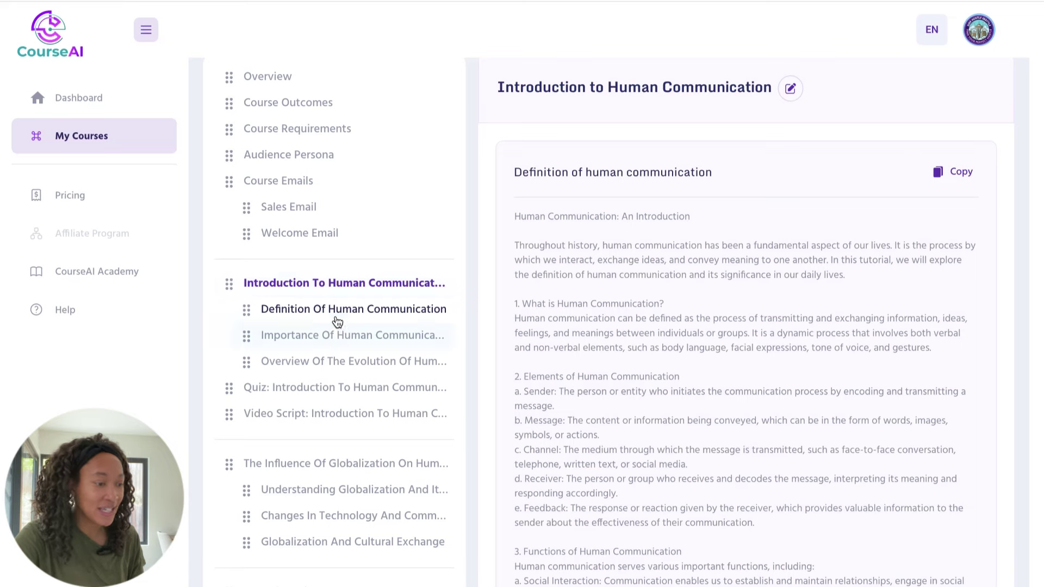
pyautogui.scroll(4, 325, 285)
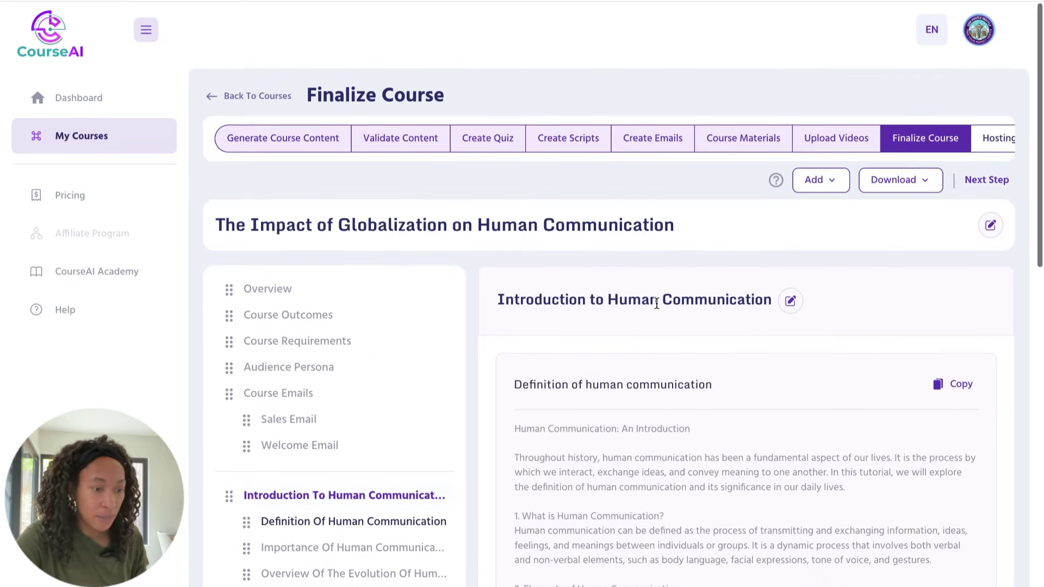
# Step: Check the available download formats twice, closing the menu without downloading
pyautogui.click(924, 181)
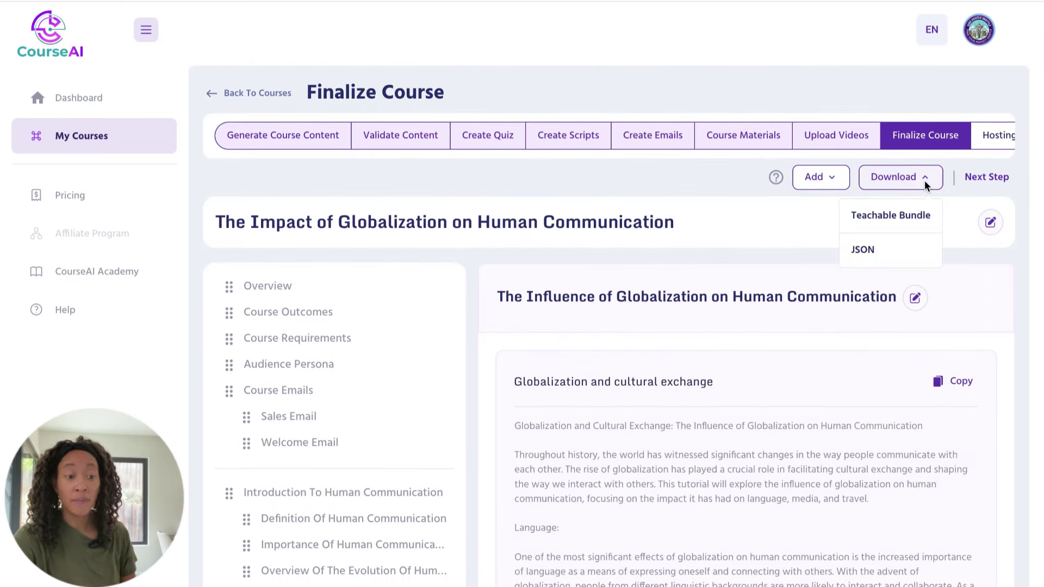
pyautogui.click(692, 185)
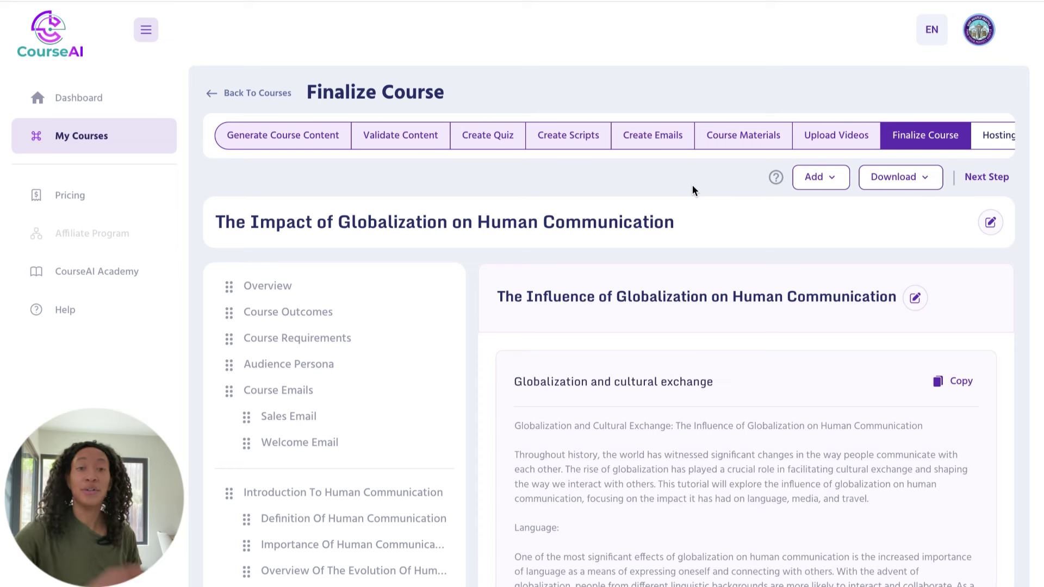
pyautogui.click(899, 183)
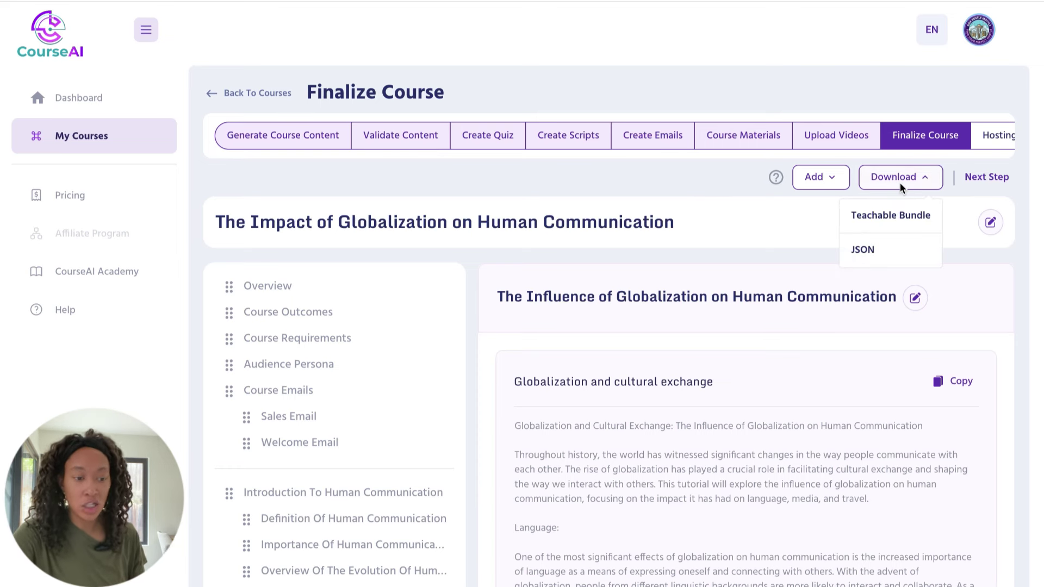
pyautogui.click(661, 188)
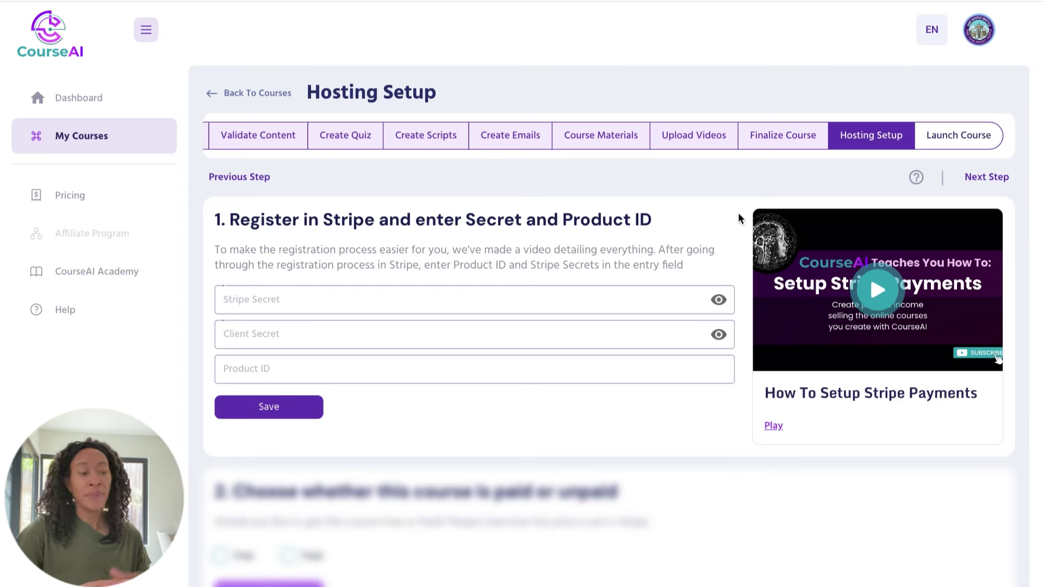
# Step: Move from Hosting Setup to the Launch Course step with the shareable course link
pyautogui.scroll(-3, 739, 218)
pyautogui.scroll(3, 738, 218)
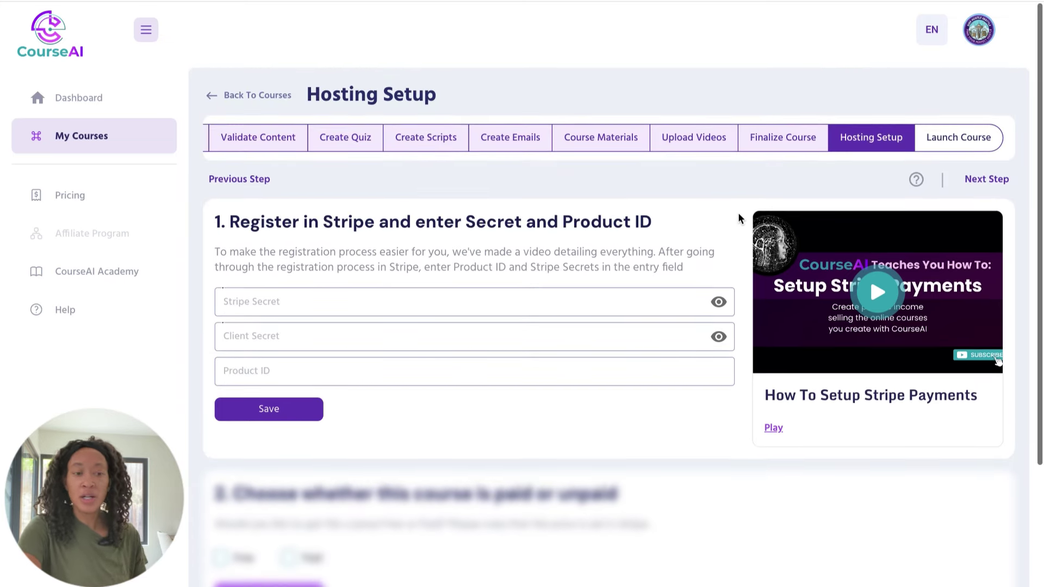
pyautogui.scroll(-1, 738, 218)
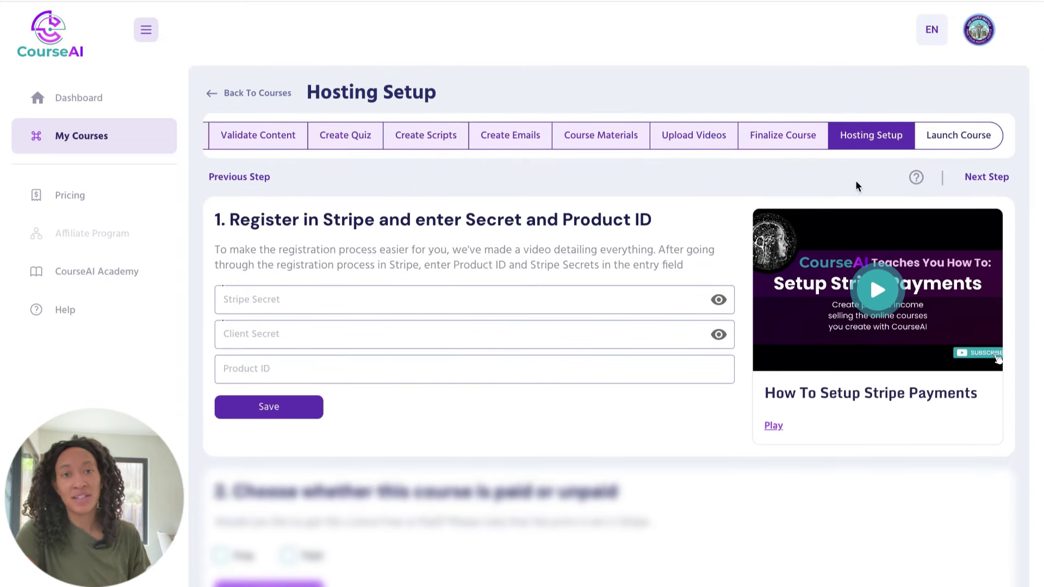
pyautogui.click(978, 180)
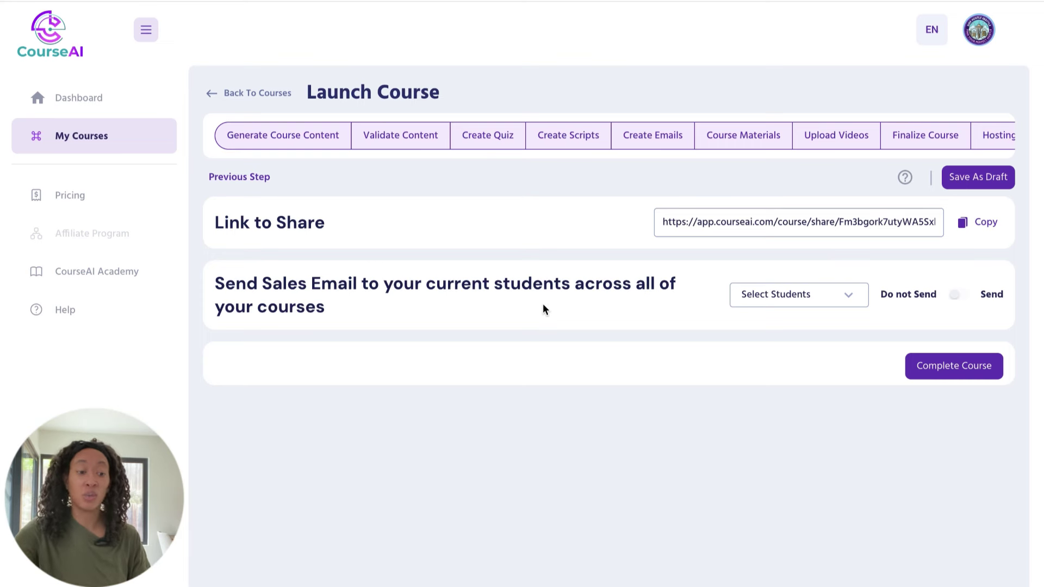
# Step: Mark the course complete and go back to the dashboard, now showing 49 of 50 courses
pyautogui.click(963, 378)
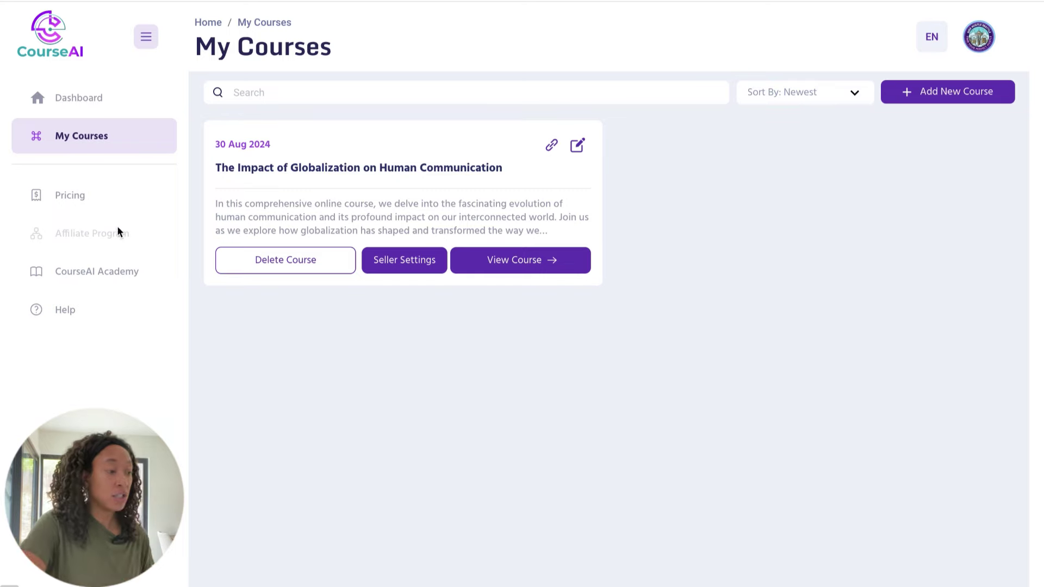
pyautogui.click(112, 102)
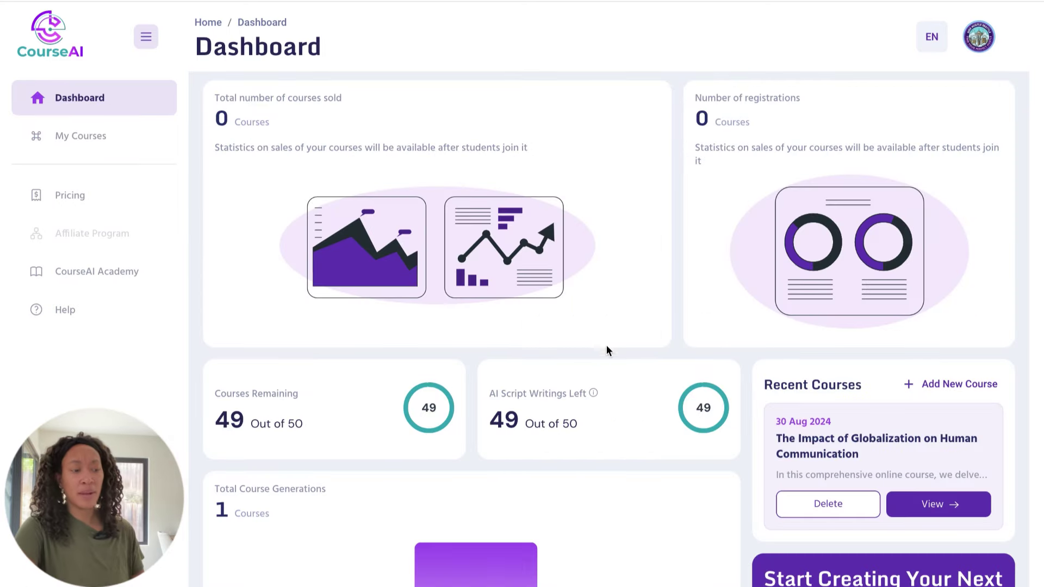